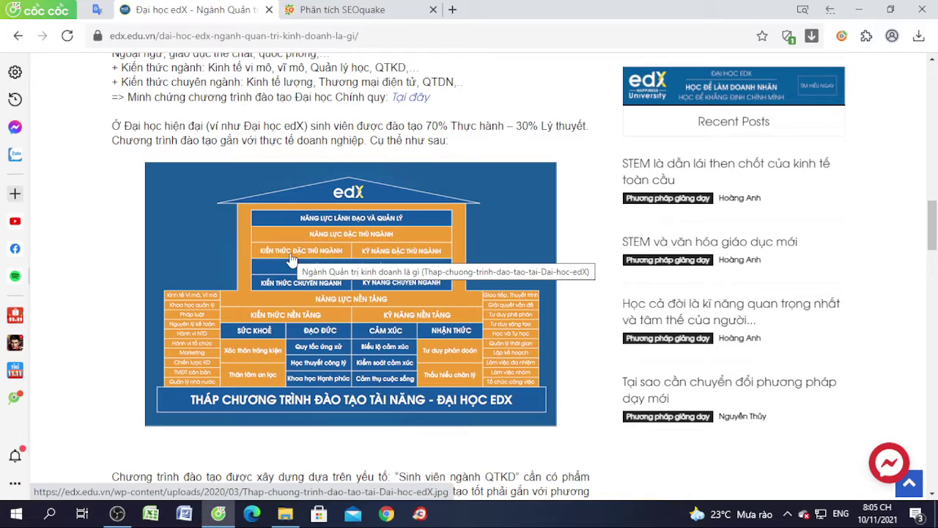
# Step: Review the article's text and images from the training-programme diagram through the section 4 heading about finding a job
pyautogui.scroll(-5, 292, 261)
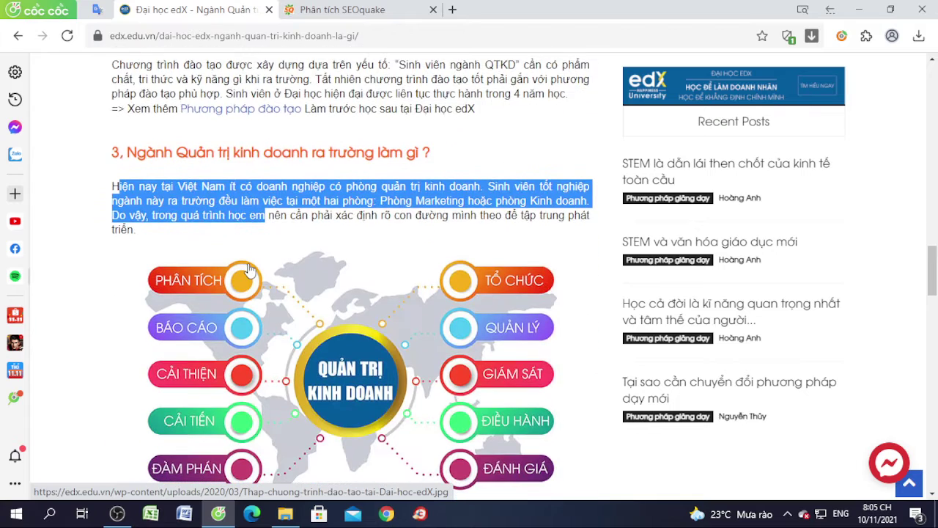
pyautogui.click(479, 162)
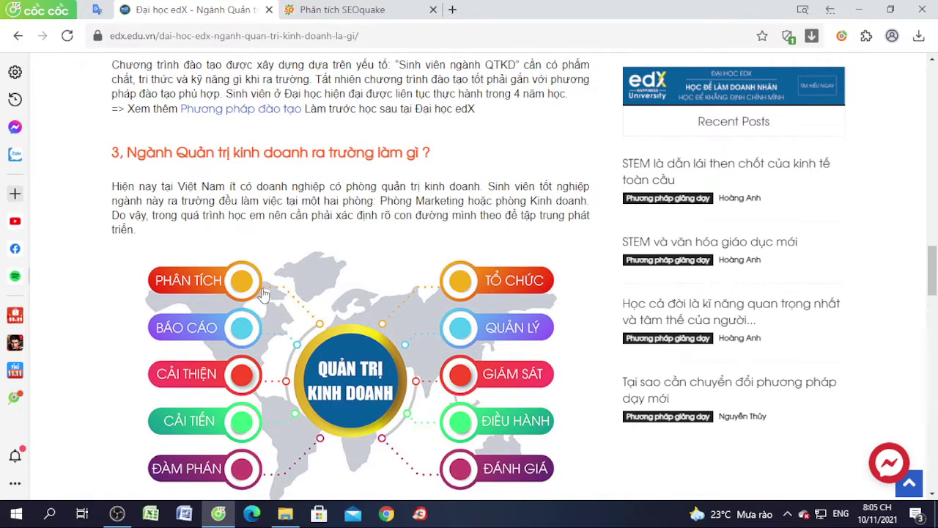
pyautogui.scroll(-5, 313, 224)
pyautogui.scroll(-2, 333, 229)
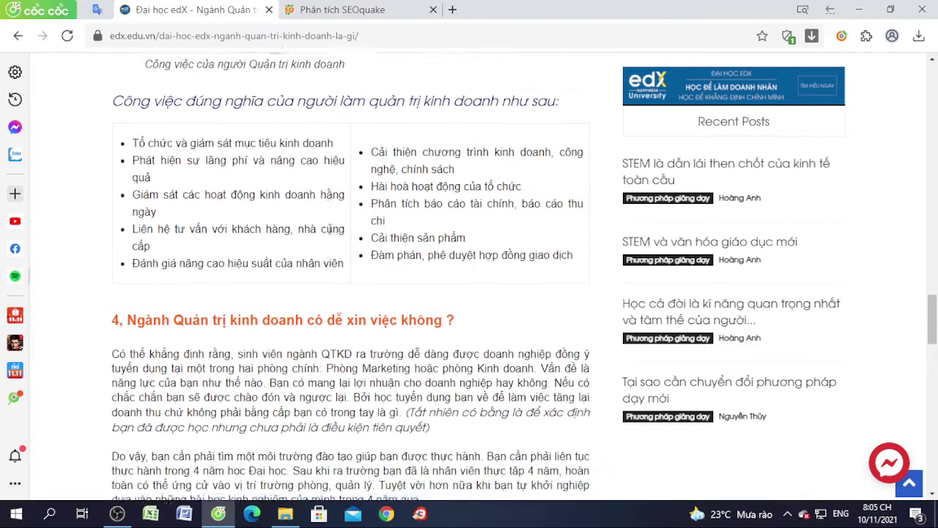
pyautogui.scroll(4, 347, 236)
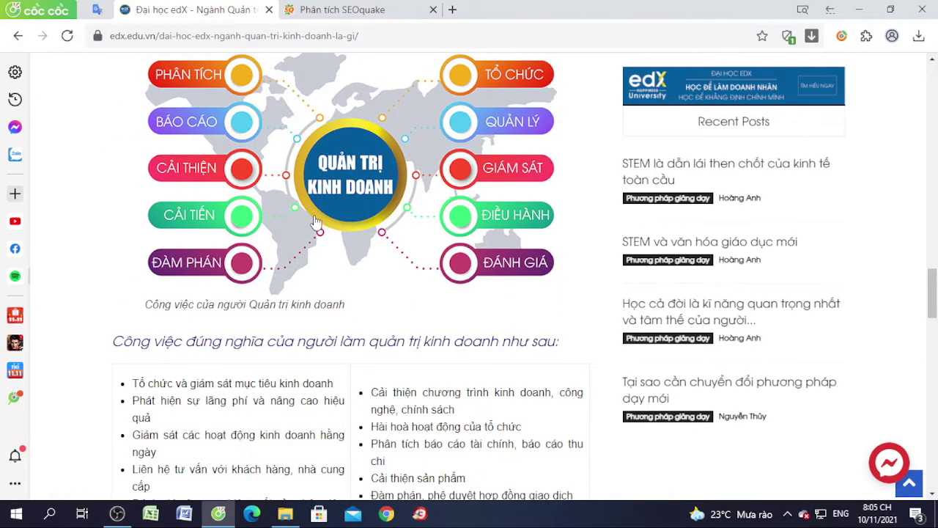
pyautogui.scroll(-10, 412, 320)
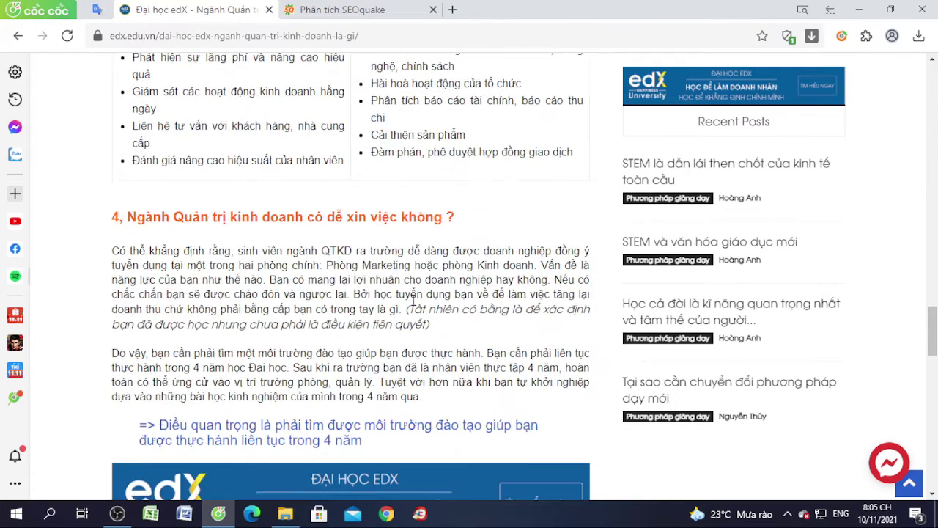
pyautogui.scroll(10, 413, 310)
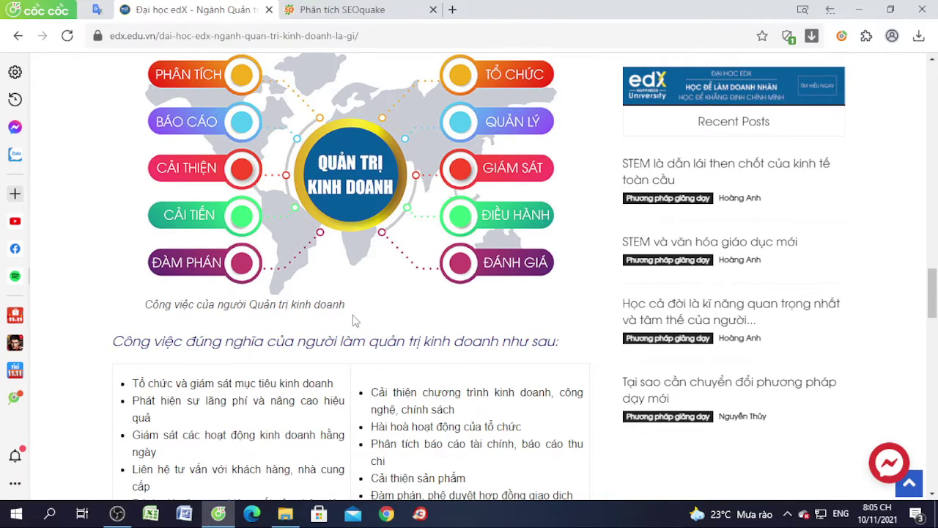
pyautogui.scroll(5, 356, 286)
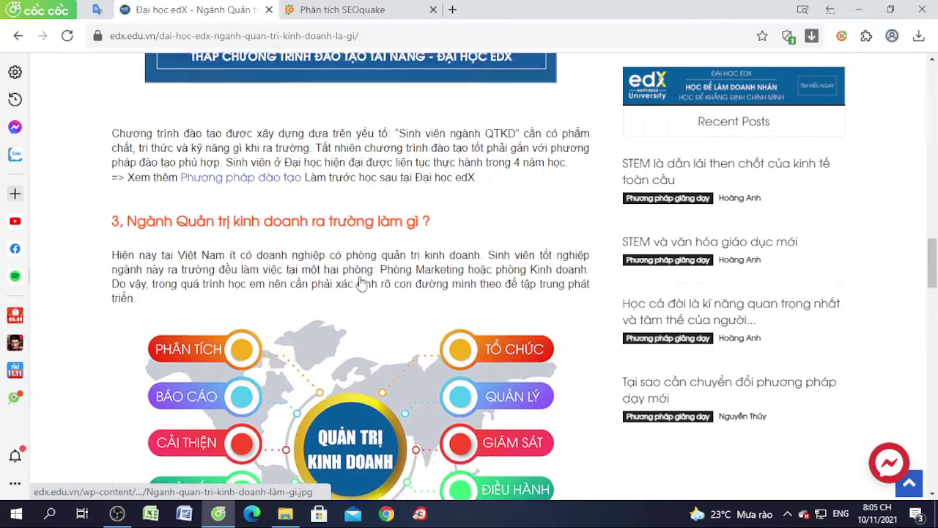
pyautogui.scroll(5, 346, 275)
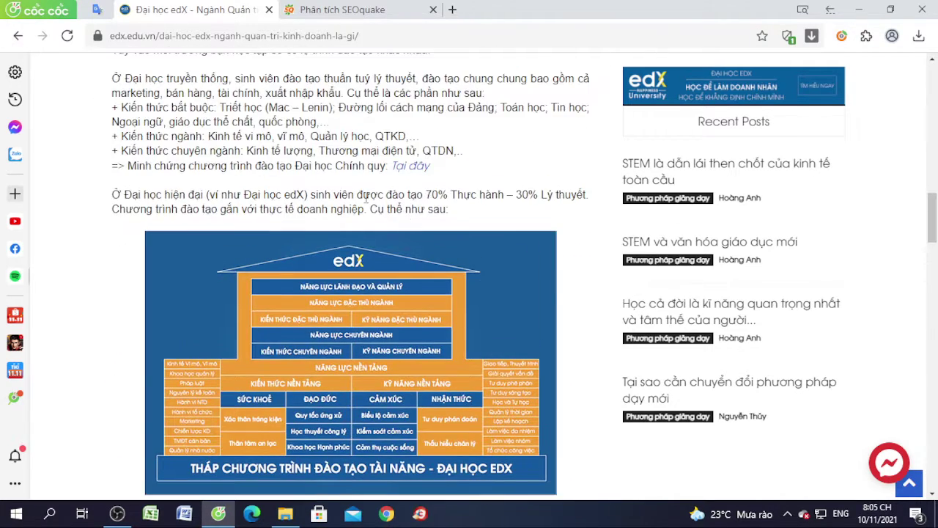
# Step: Switch to File Explorer, look through the Downloads and Documents folders, and open the edX logo image from the recent files in Quick access
pyautogui.click(285, 513)
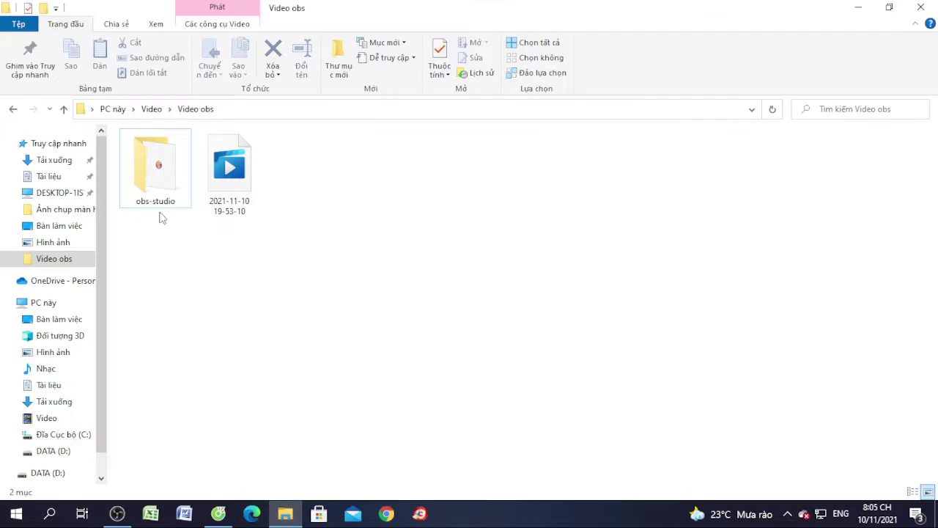
pyautogui.click(51, 159)
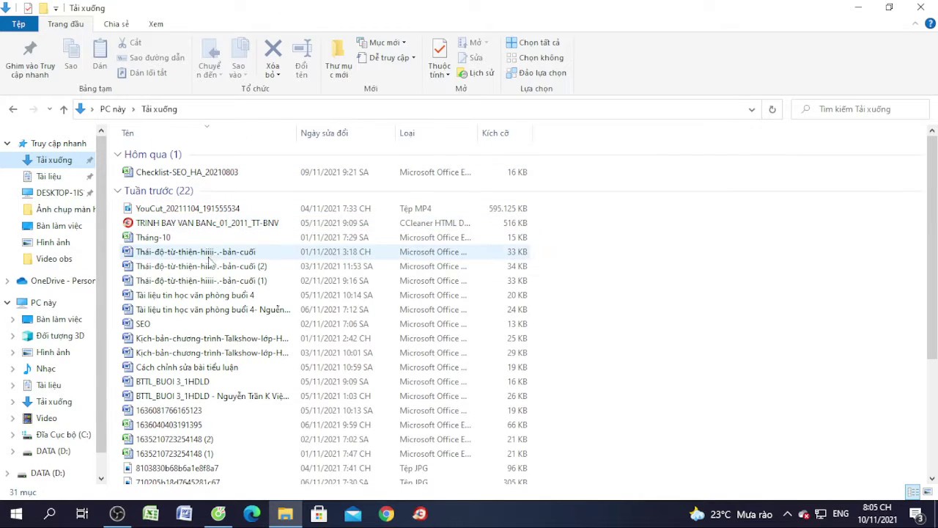
pyautogui.click(56, 177)
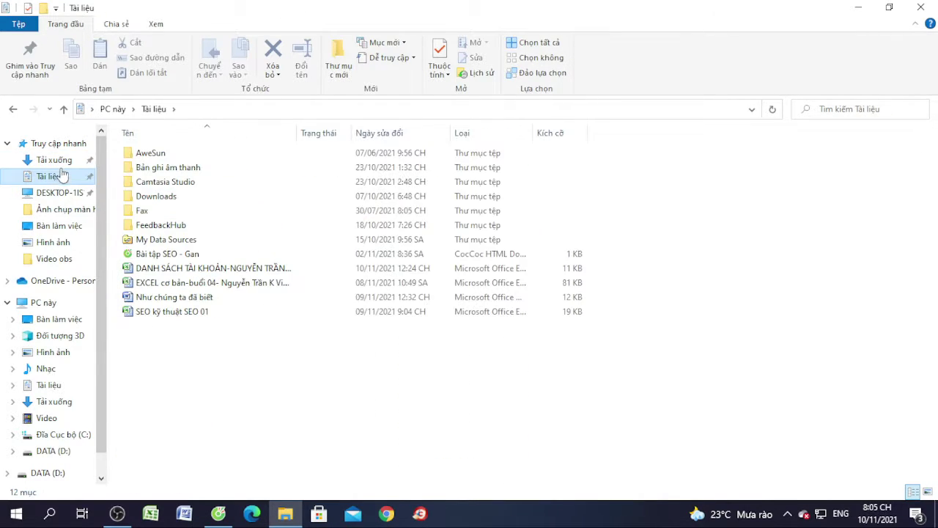
pyautogui.click(62, 145)
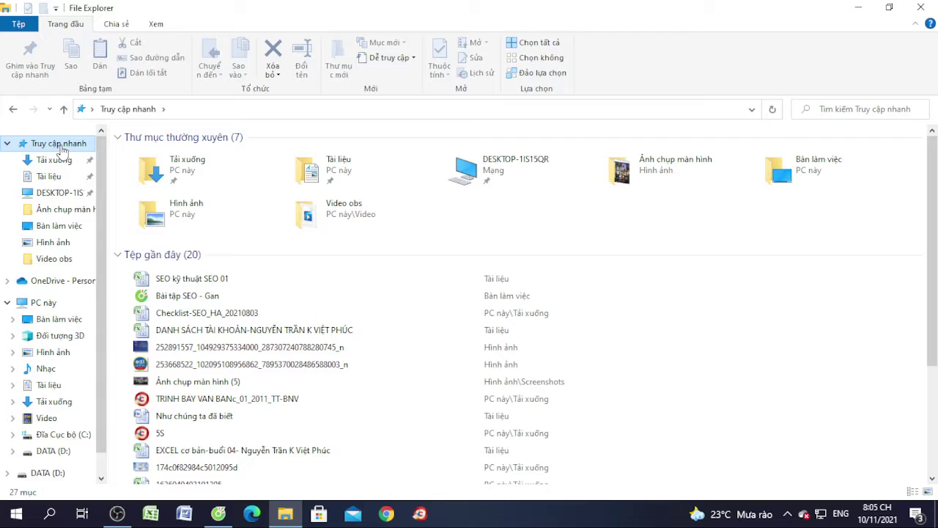
pyautogui.click(235, 367)
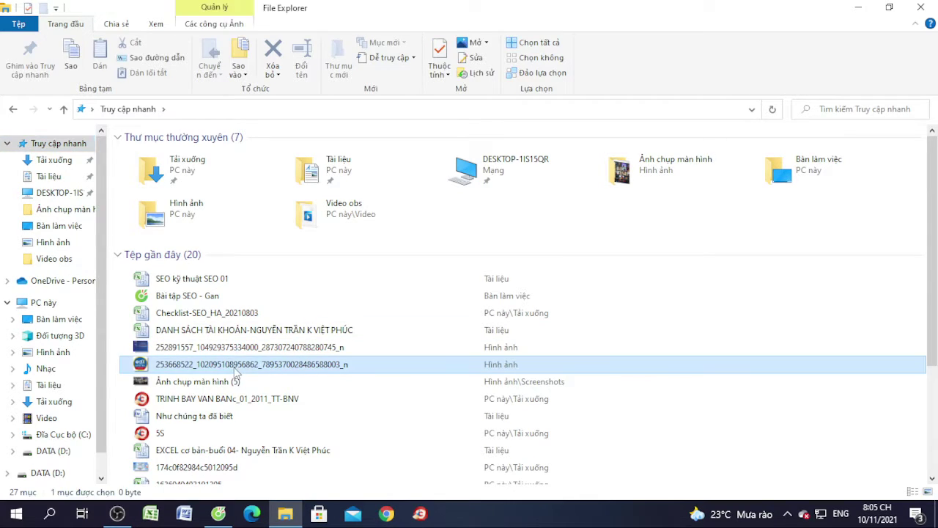
pyautogui.doubleClick(237, 367)
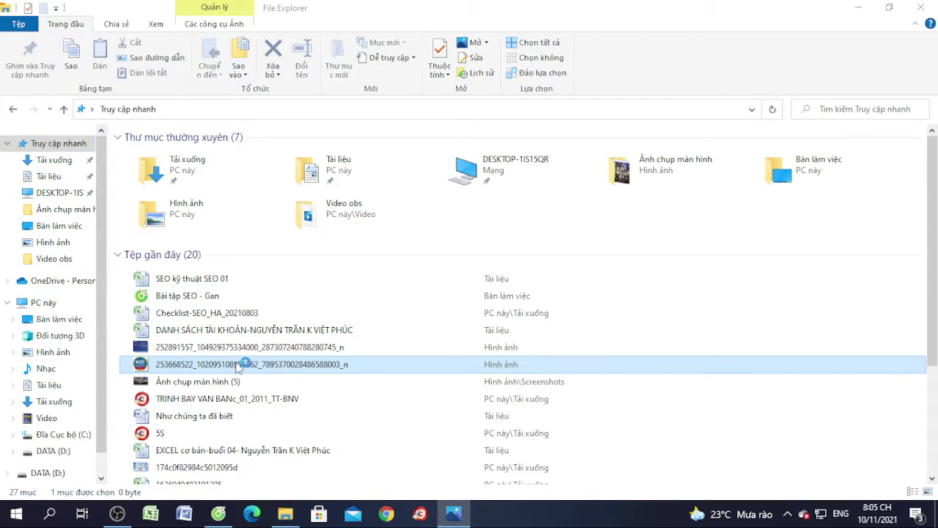
pyautogui.rightClick(144, 380)
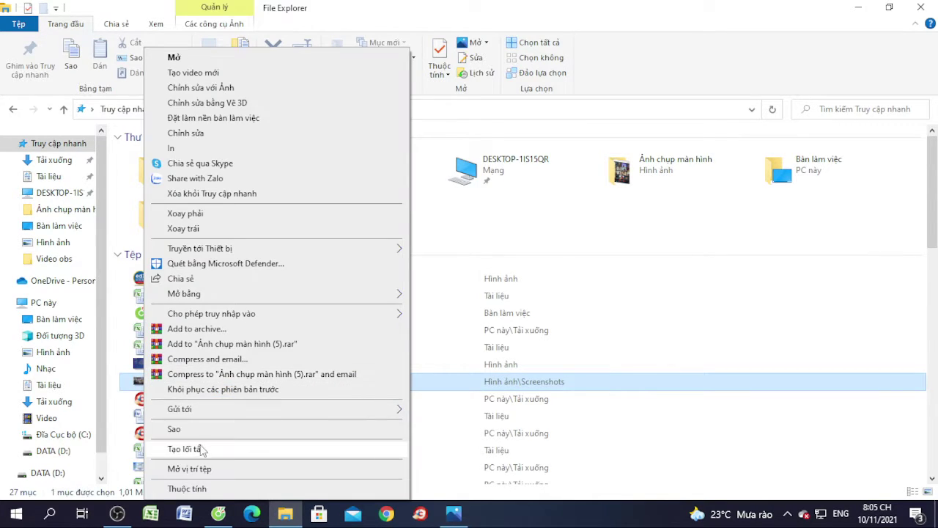
pyautogui.moveTo(195, 412)
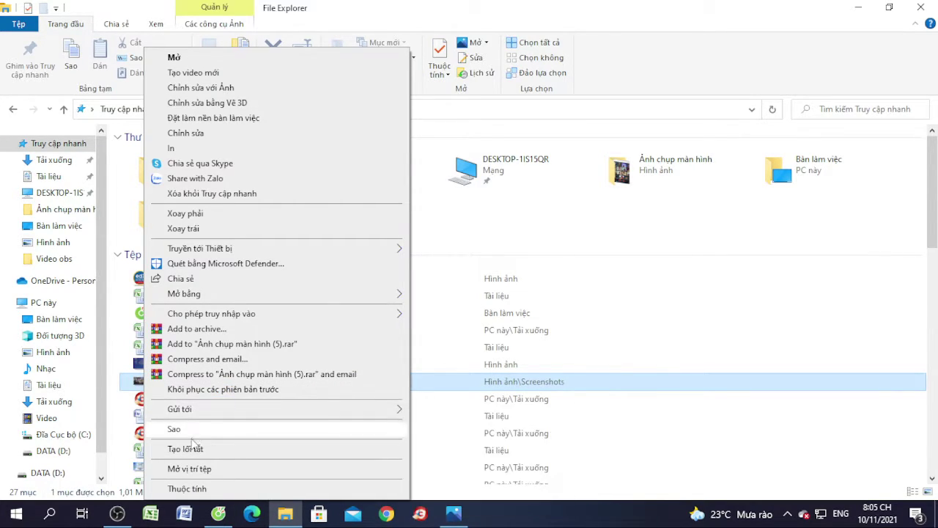
pyautogui.click(598, 321)
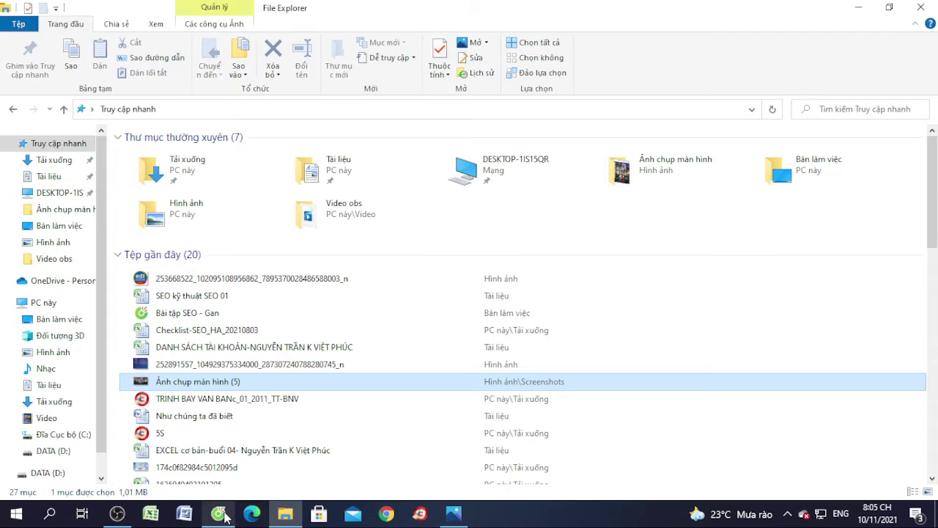
# Step: Minimize the open windows to reach the desktop and close the edX logo image
pyautogui.click(220, 515)
pyautogui.click(285, 516)
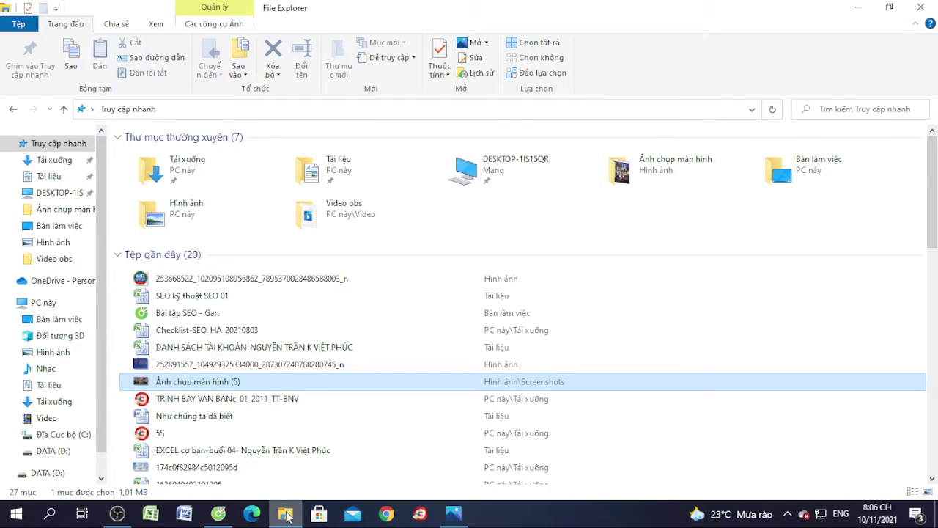
pyautogui.click(286, 515)
pyautogui.click(860, 12)
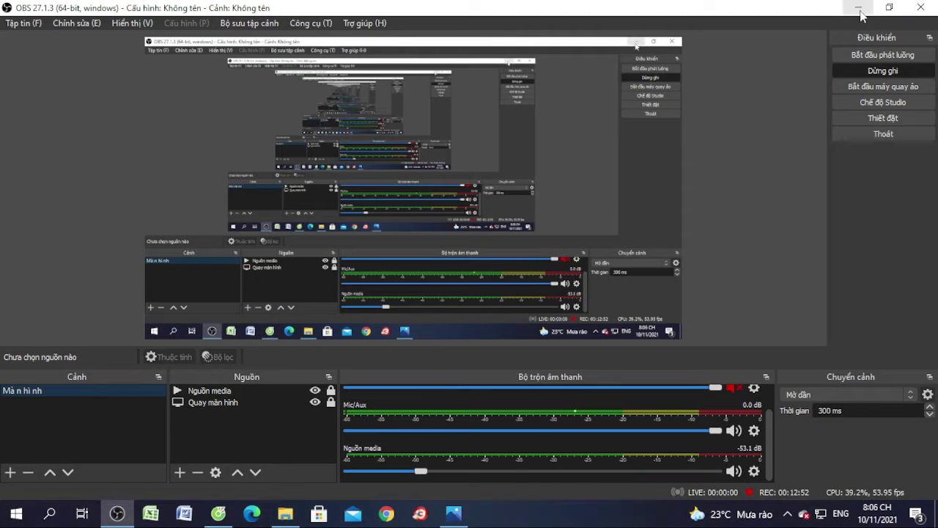
pyautogui.click(860, 9)
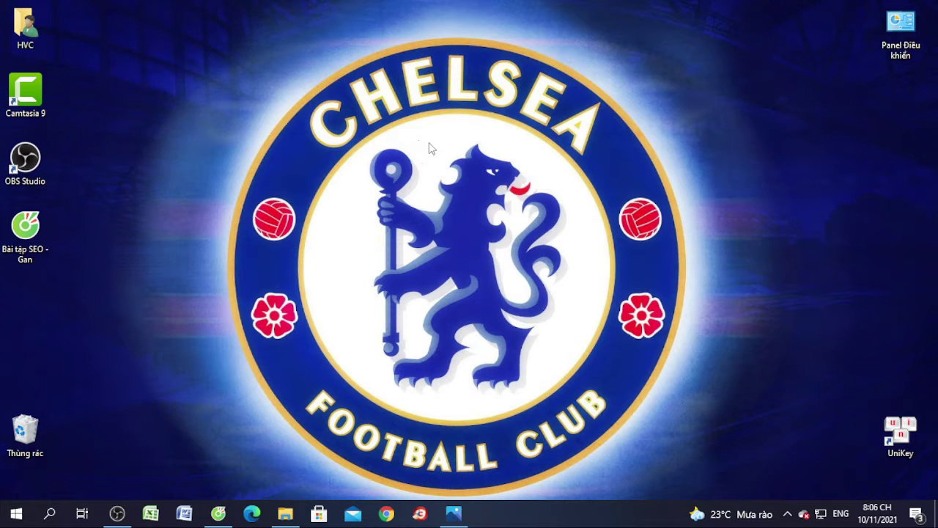
pyautogui.rightClick(286, 143)
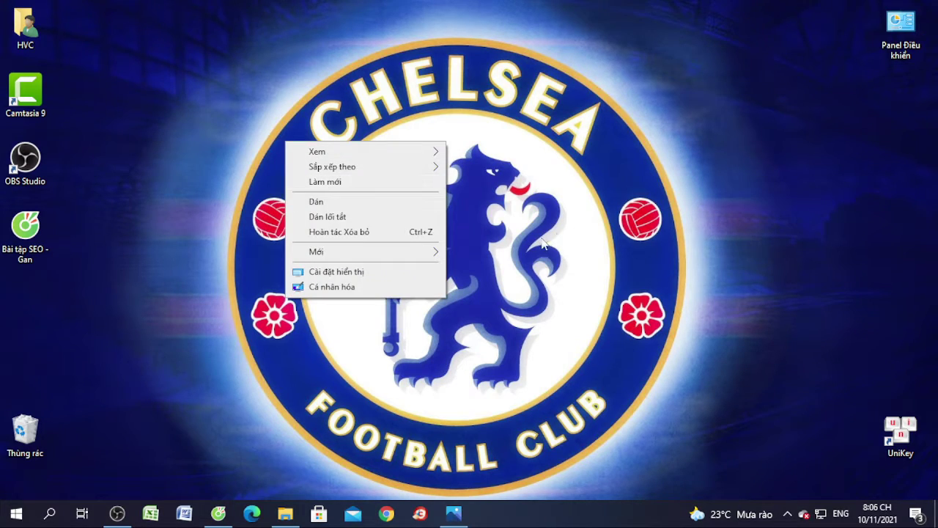
pyautogui.click(616, 316)
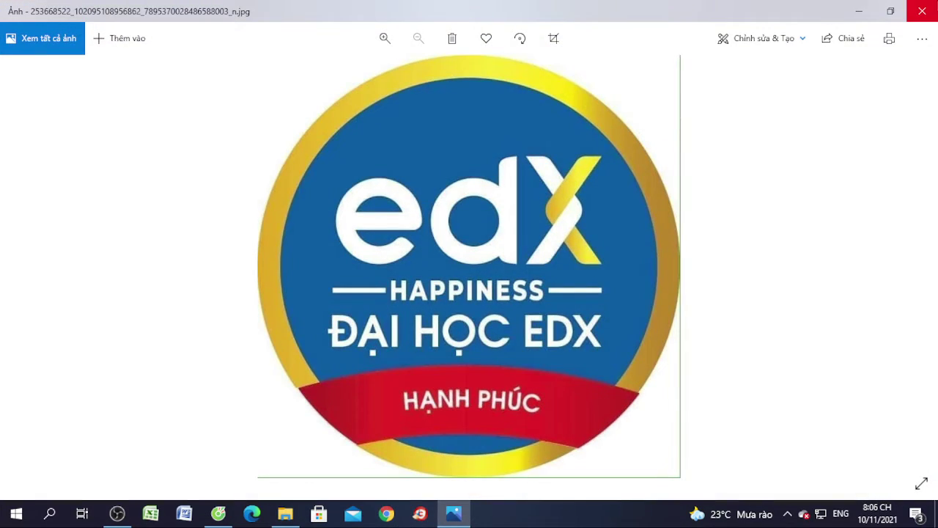
pyautogui.click(524, 405)
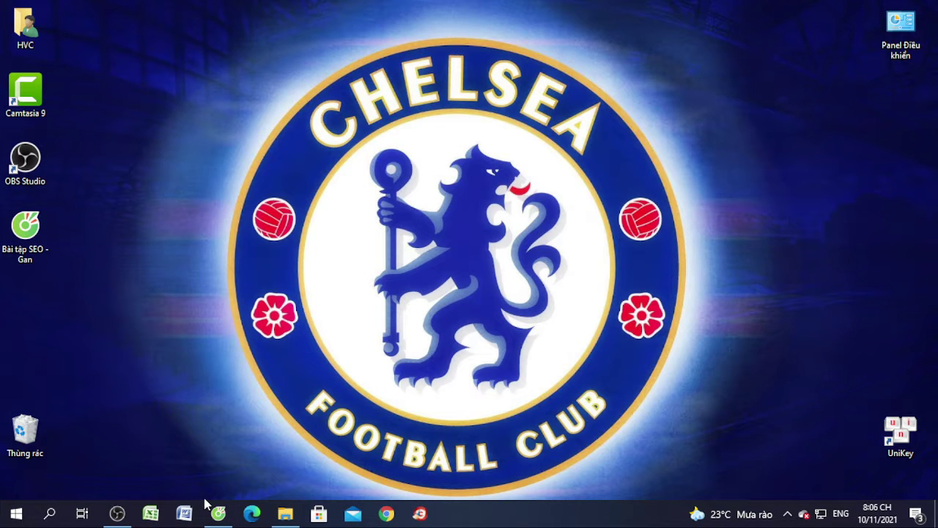
# Step: Switch back to the Cốc Cốc browser and view section 2 of the article with its training-programme diagram
pyautogui.moveTo(230, 520)
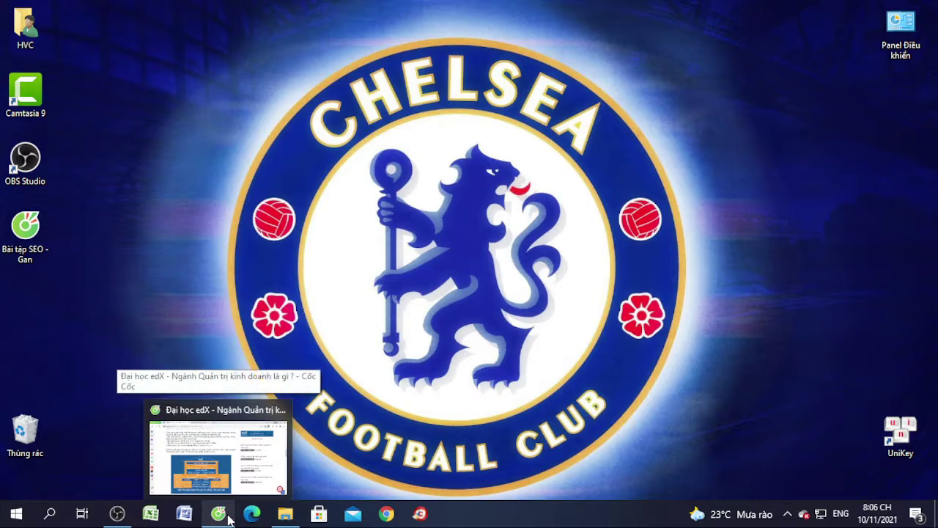
pyautogui.click(224, 520)
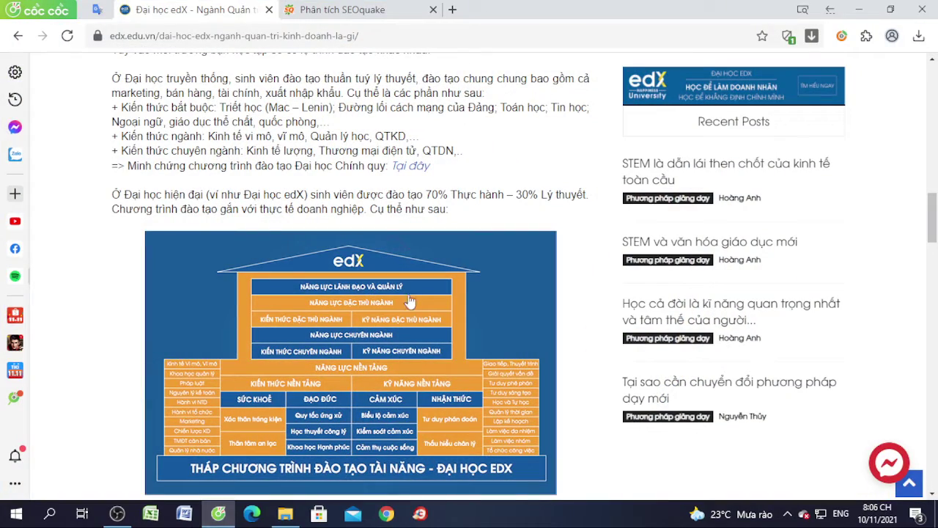
pyautogui.scroll(-2, 506, 217)
pyautogui.scroll(4, 506, 218)
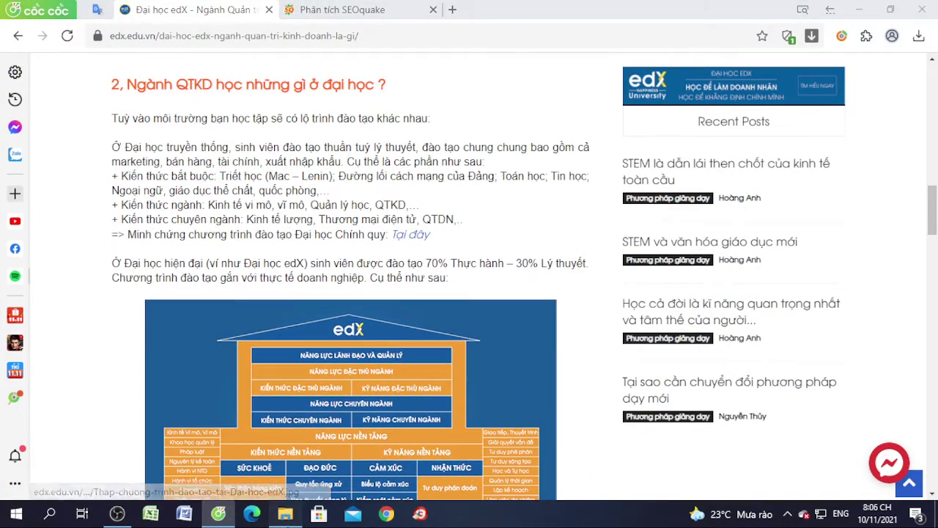
# Step: Switch to File Explorer and copy the recent image file "Ảnh chụp màn hình (5)"
pyautogui.hotkey('alt', 'Tab')
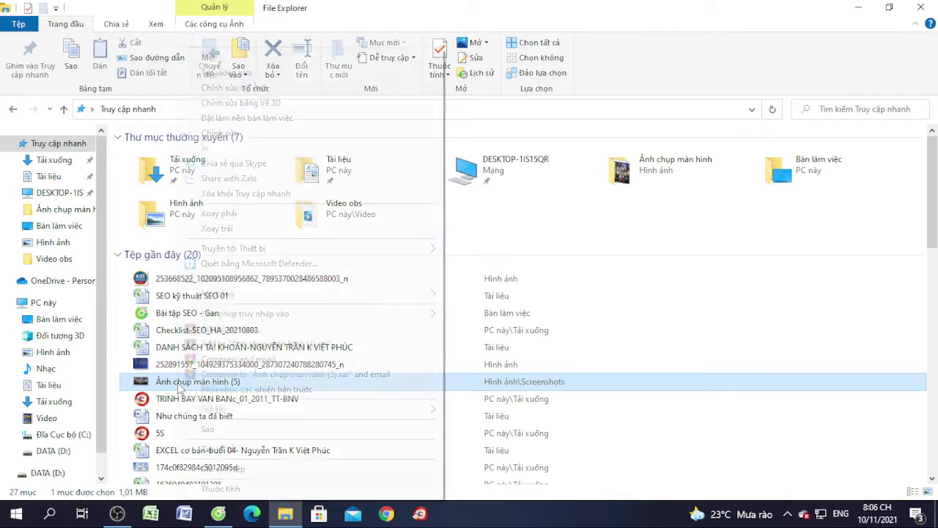
pyautogui.rightClick(180, 387)
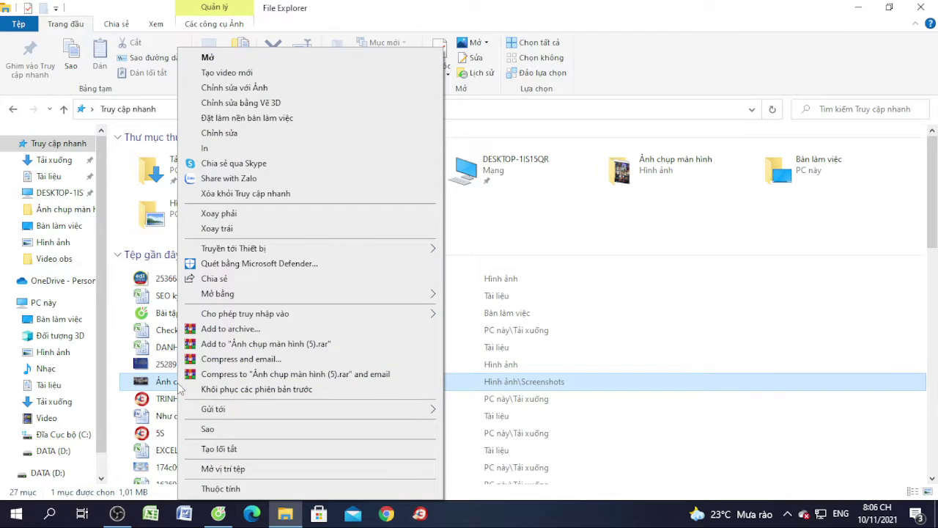
pyautogui.click(209, 430)
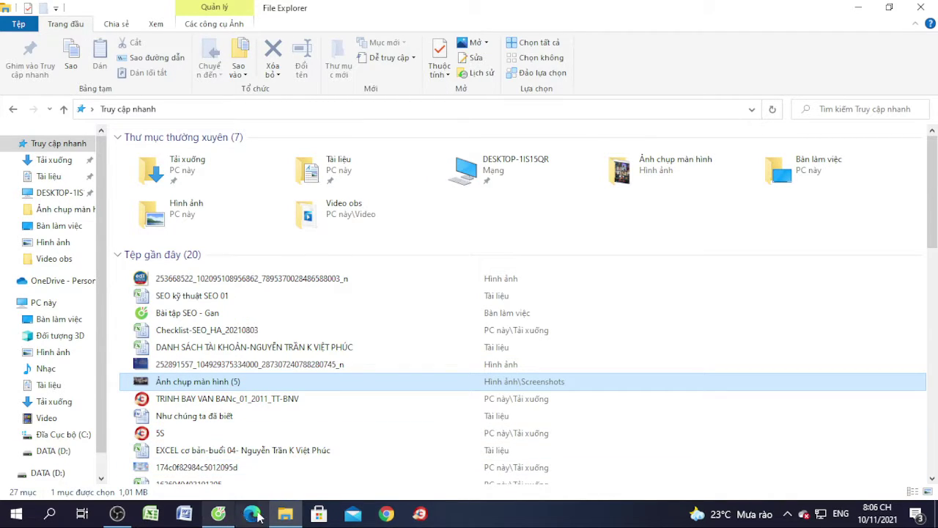
pyautogui.click(218, 513)
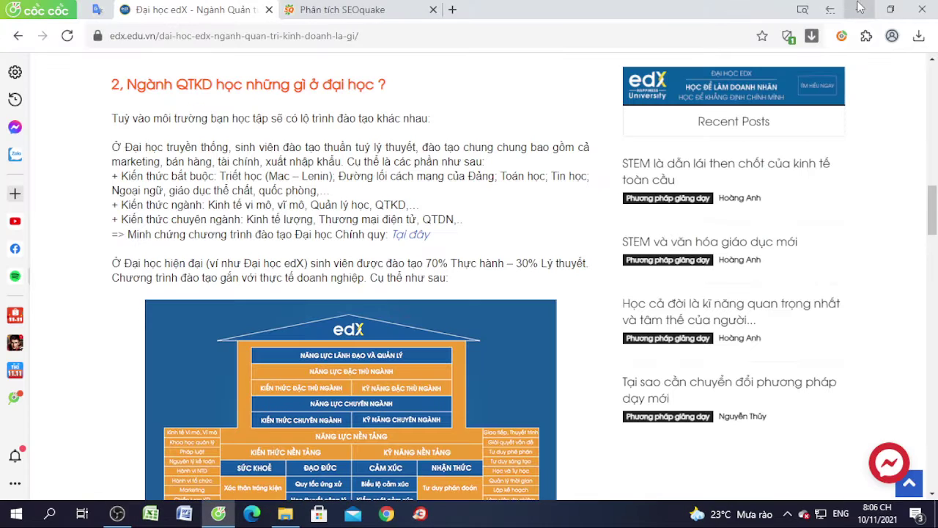
pyautogui.click(860, 9)
pyautogui.rightClick(543, 124)
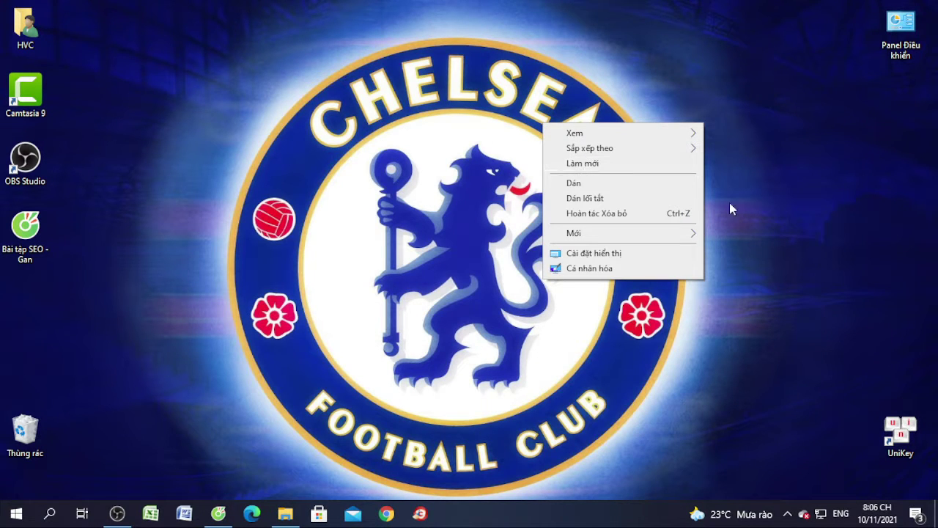
pyautogui.click(797, 218)
pyautogui.rightClick(168, 263)
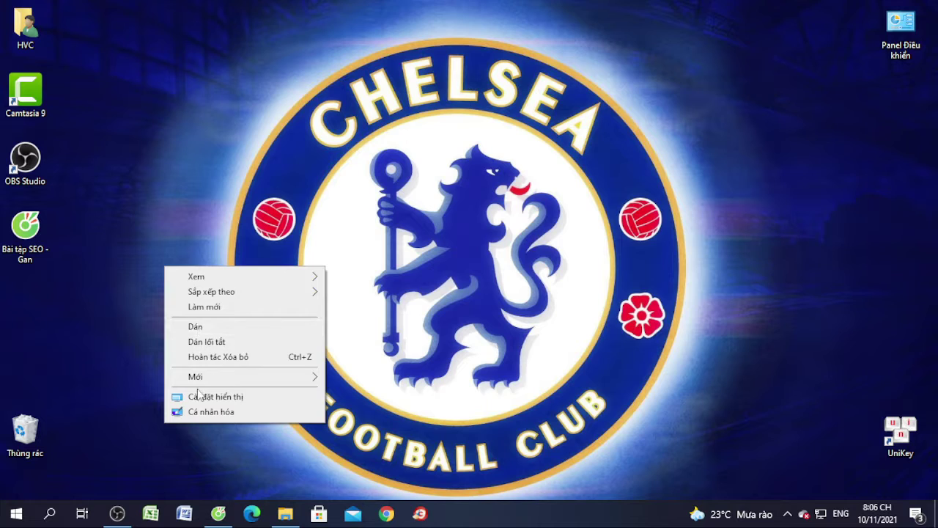
pyautogui.click(541, 408)
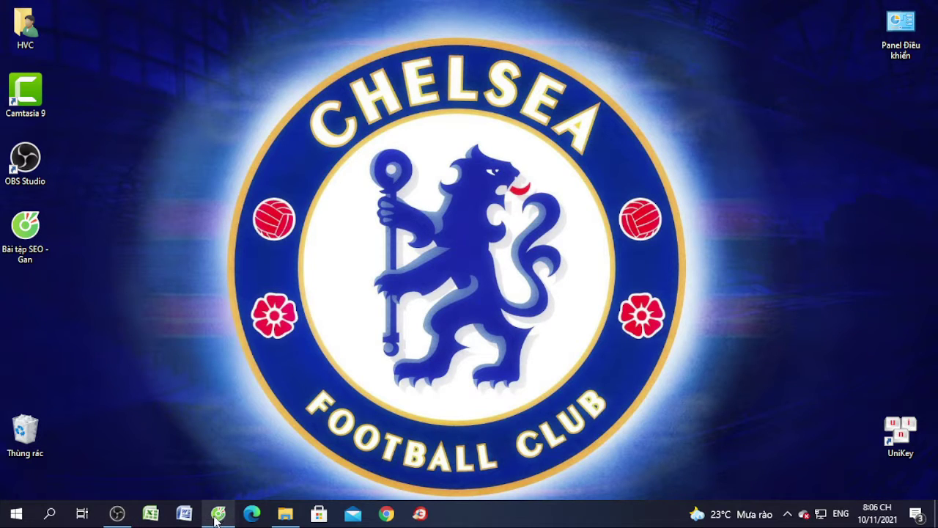
# Step: Switch to File Explorer, view the recent image "Ảnh chụp màn hình (5)" in the photo viewer, and minimize the viewer
pyautogui.click(285, 513)
pyautogui.click(218, 383)
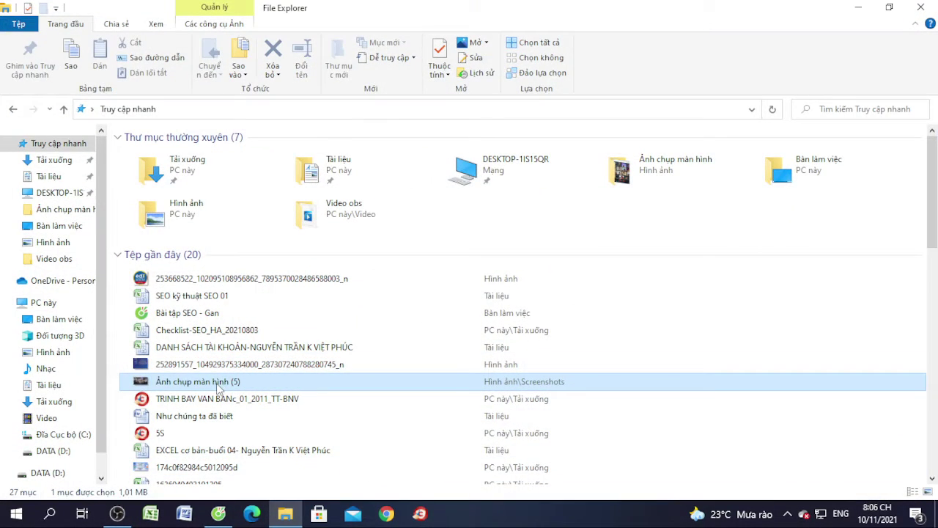
pyautogui.rightClick(218, 389)
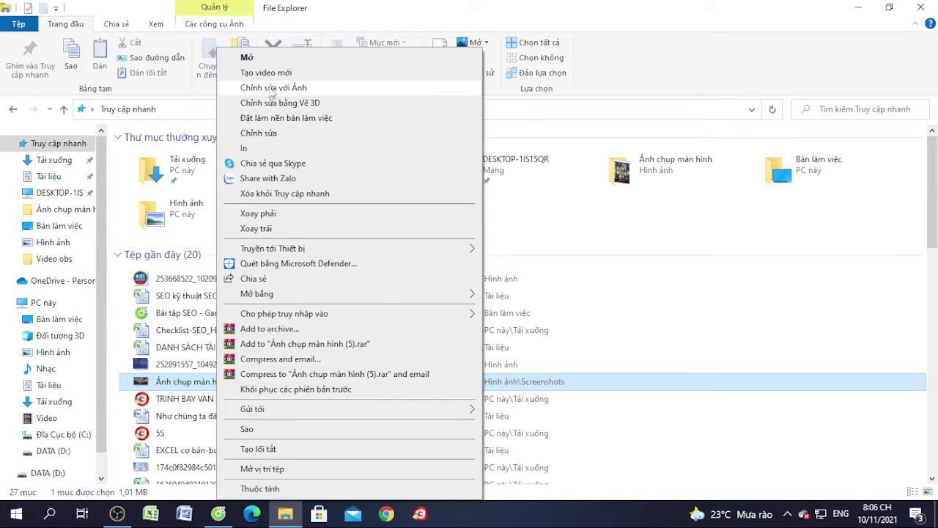
pyautogui.click(143, 384)
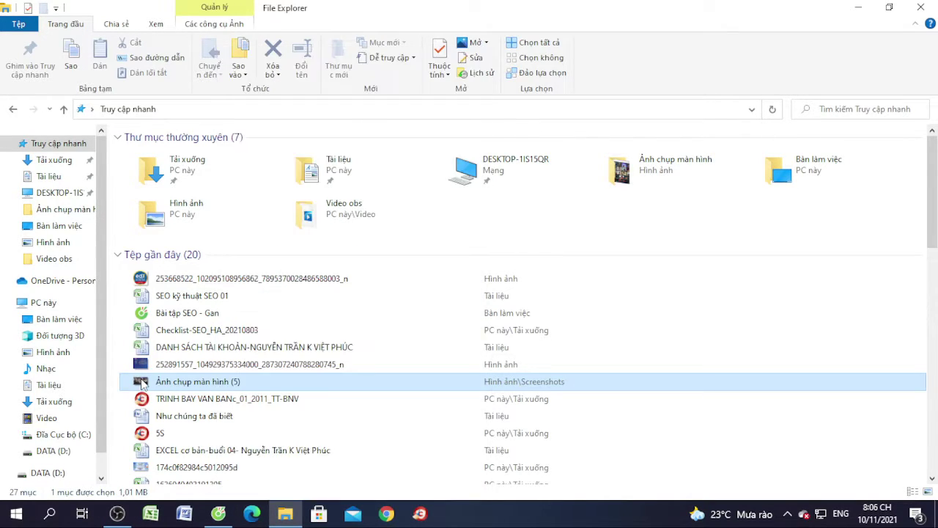
pyautogui.moveTo(143, 384); pyautogui.dragTo(664, 344)
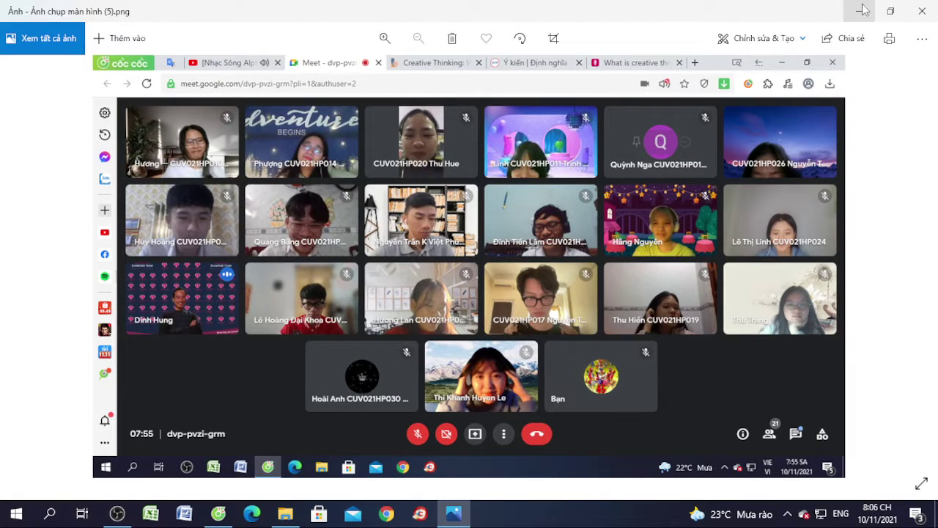
pyautogui.click(860, 9)
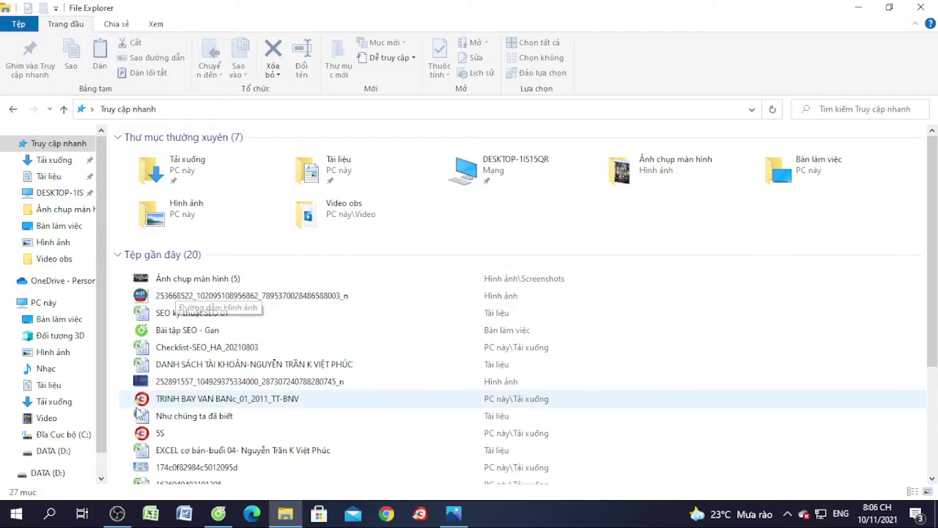
pyautogui.click(144, 297)
pyautogui.rightClick(149, 299)
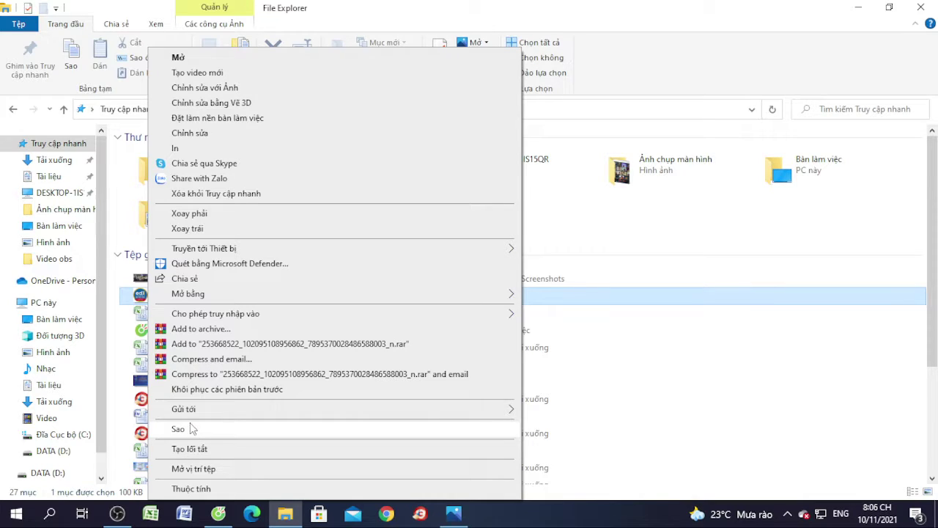
pyautogui.click(740, 234)
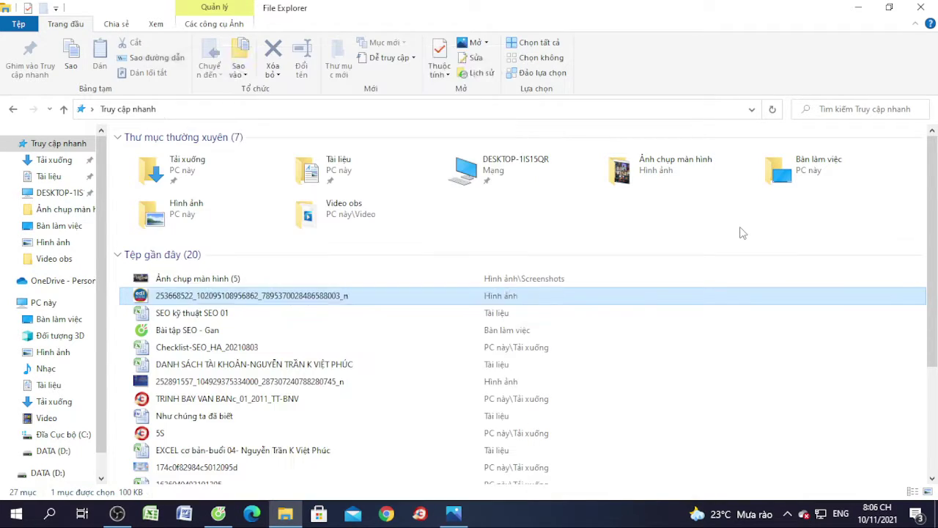
pyautogui.click(740, 233)
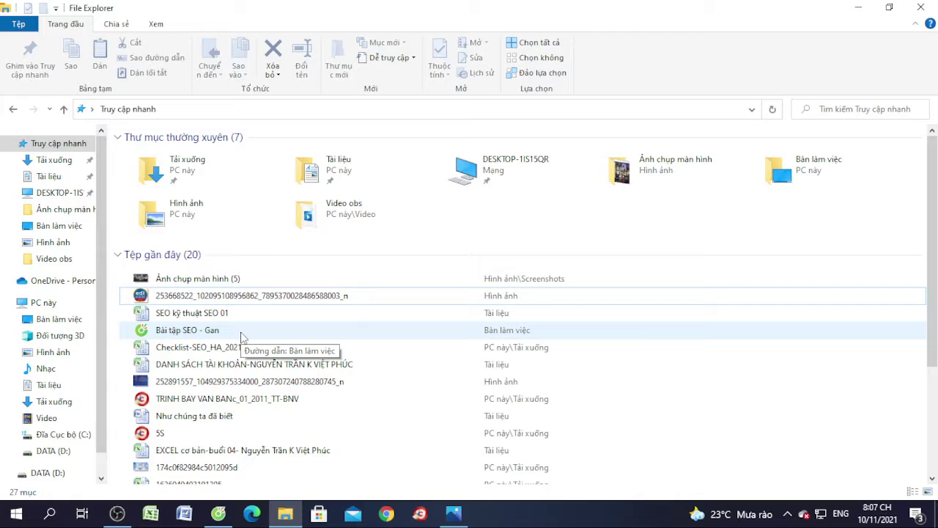
# Step: Switch to the Cốc Cốc browser, view the article's complete training-programme diagram, and return to File Explorer
pyautogui.click(219, 514)
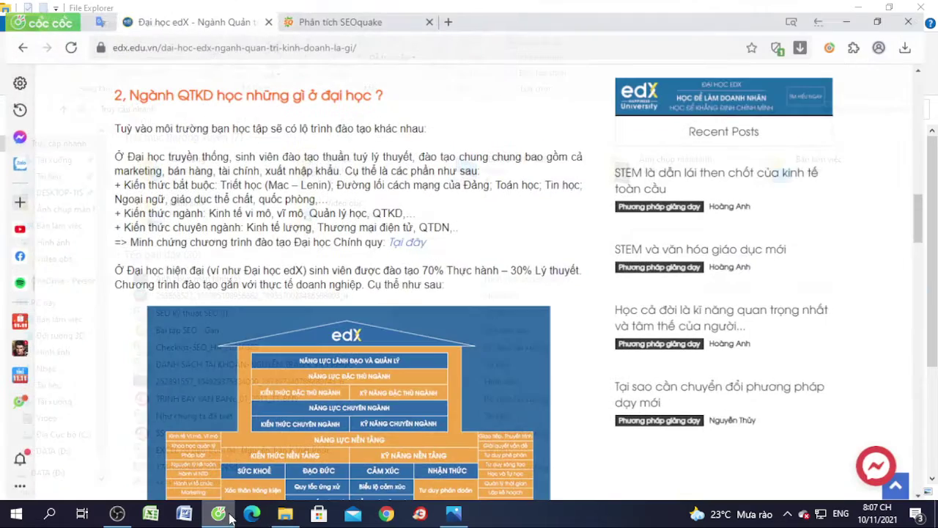
pyautogui.scroll(-2, 336, 339)
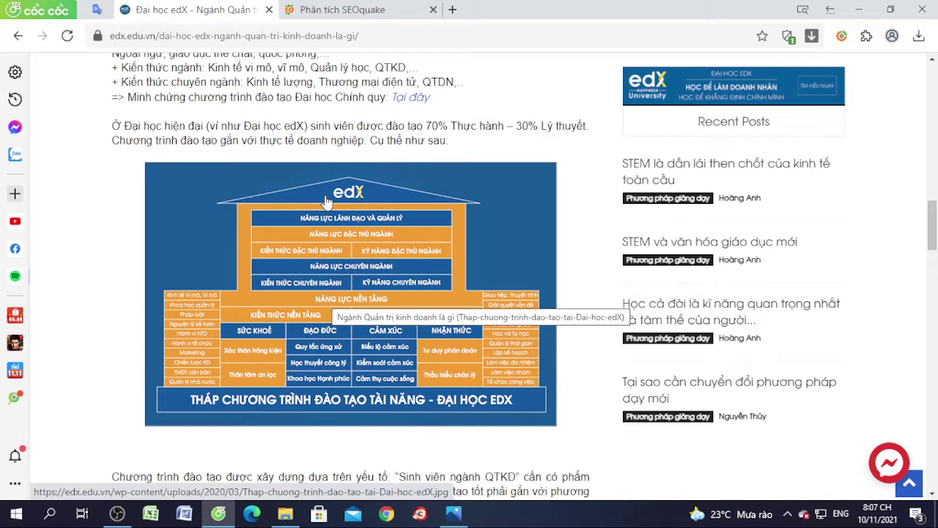
pyautogui.click(285, 514)
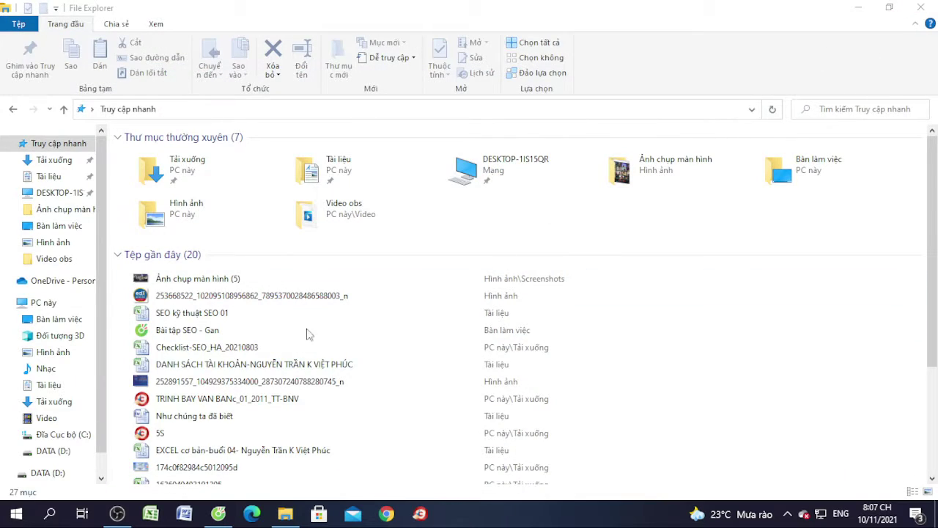
# Step: Open the edX logo image from the recent files in Paint for editing, save it, and close Paint
pyautogui.click(143, 295)
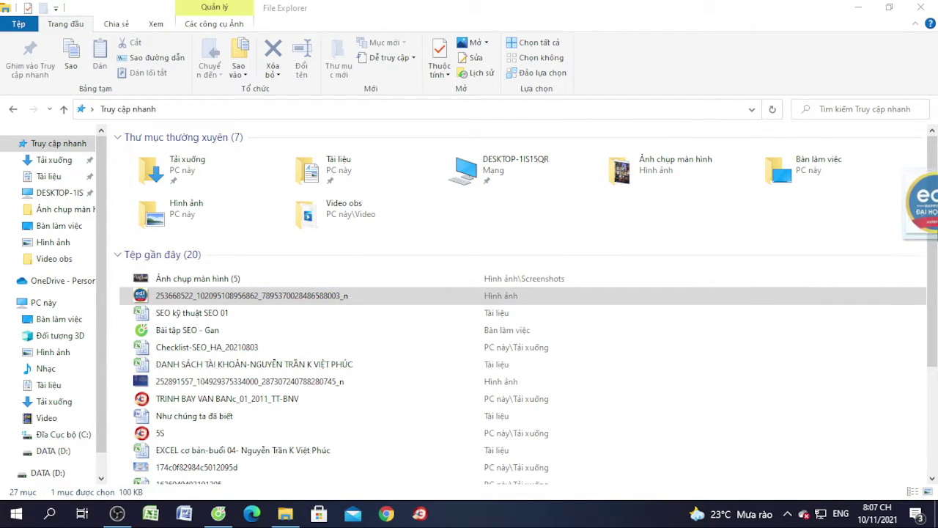
pyautogui.click(189, 296)
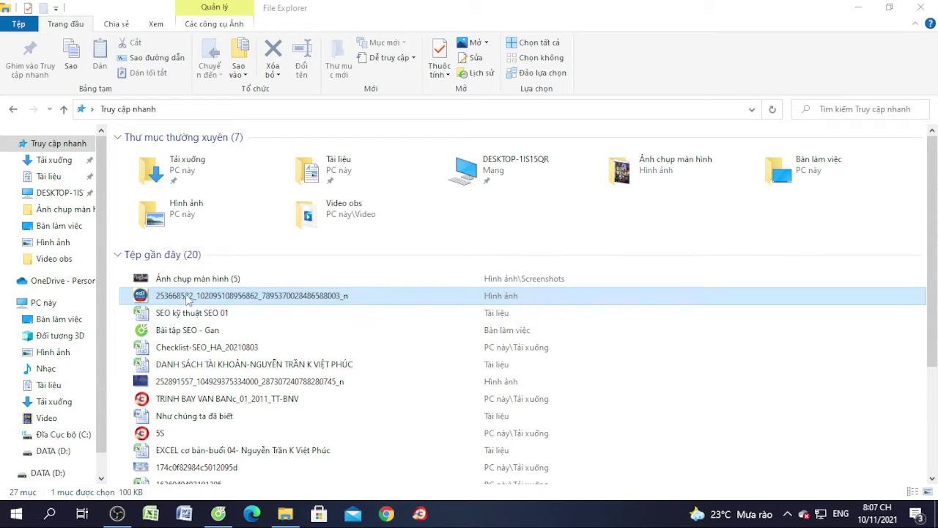
pyautogui.rightClick(145, 296)
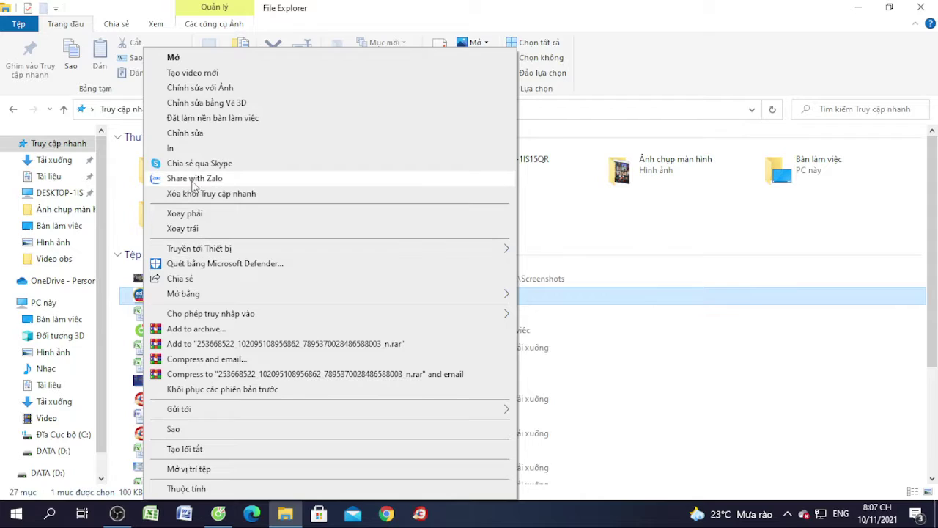
pyautogui.click(189, 132)
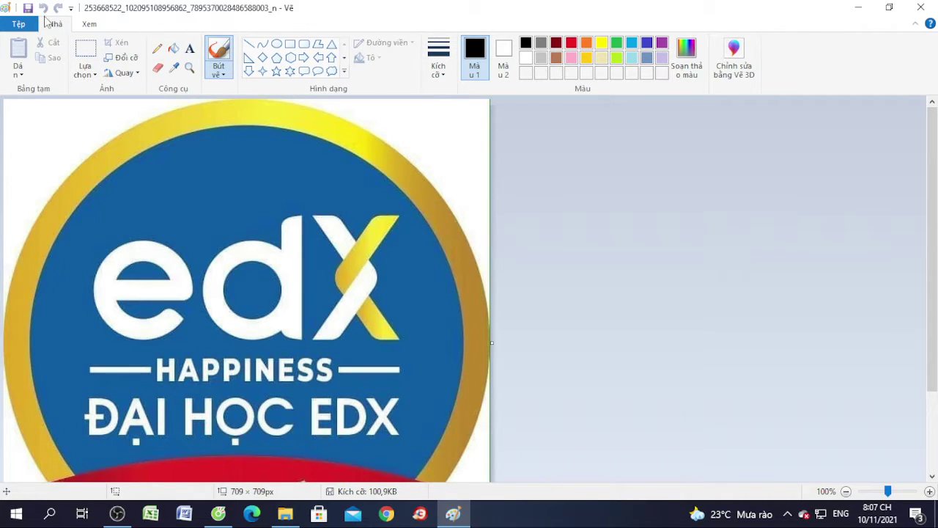
pyautogui.click(28, 8)
pyautogui.click(921, 7)
# Step: View the general properties of the edX logo image in the recent files and close the properties dialog
pyautogui.scroll(-1, 250, 374)
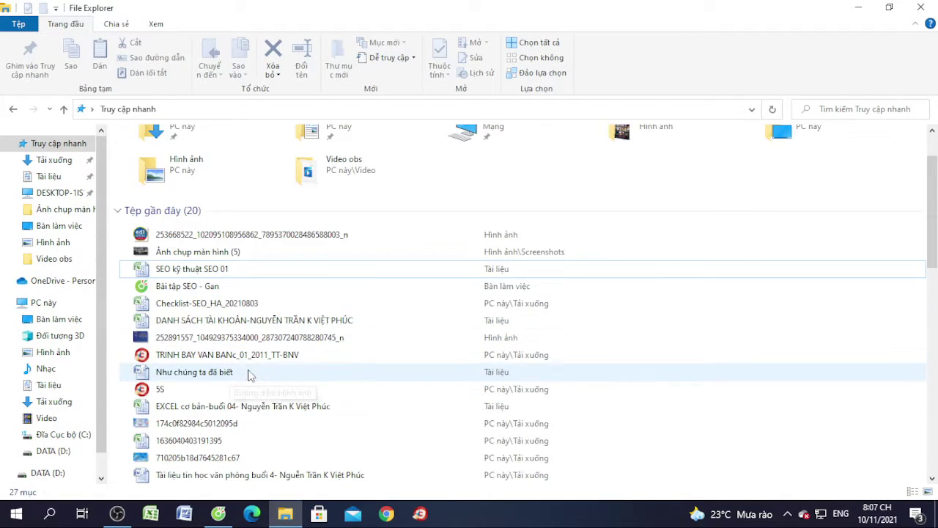
pyautogui.scroll(1, 249, 375)
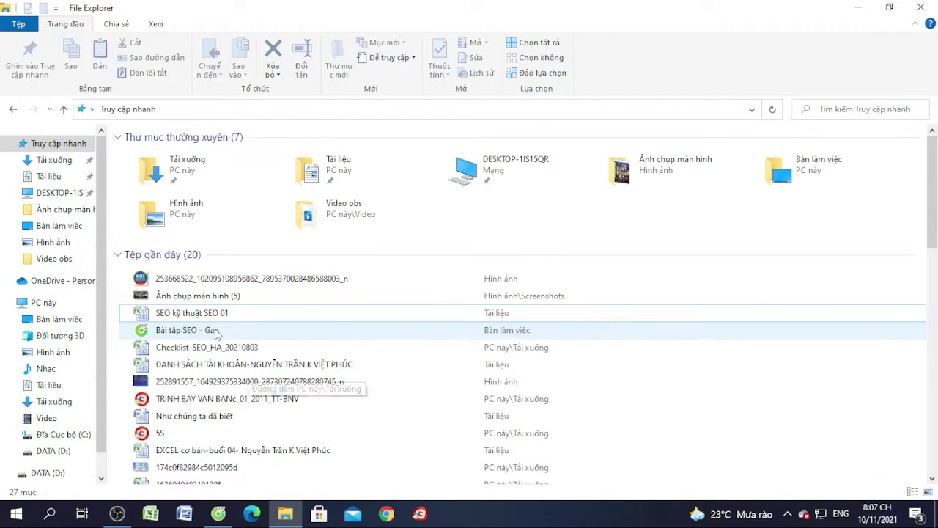
pyautogui.rightClick(146, 280)
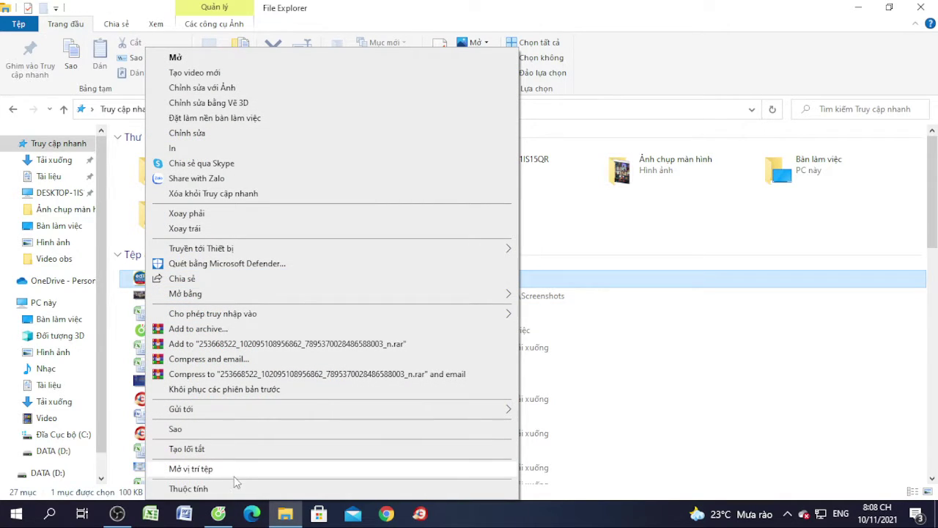
pyautogui.click(200, 493)
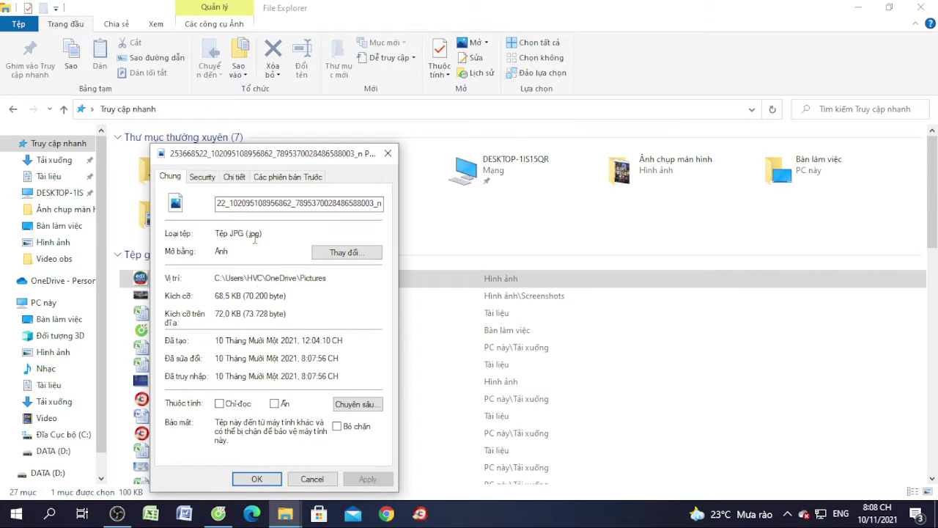
pyautogui.click(388, 153)
# Step: Reopen the edX logo image's properties and look at its general information and detailed attributes
pyautogui.rightClick(212, 280)
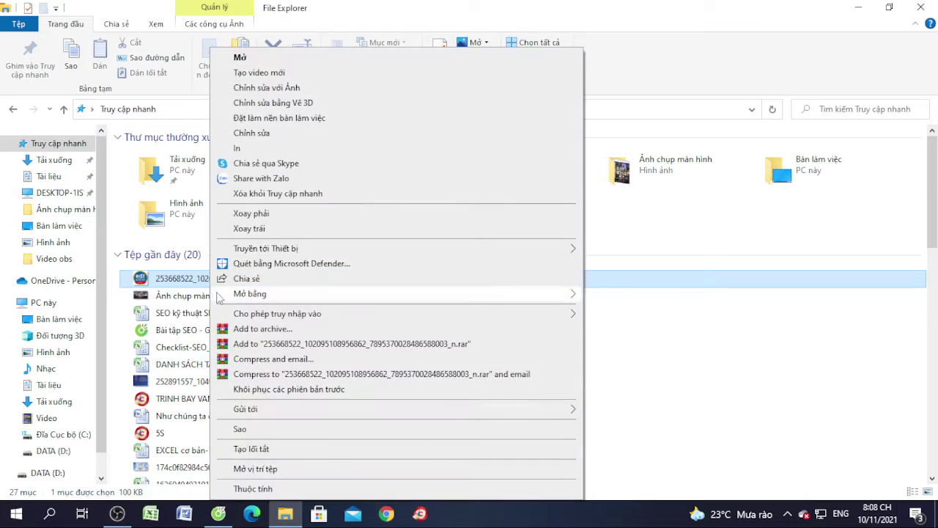
pyautogui.click(257, 489)
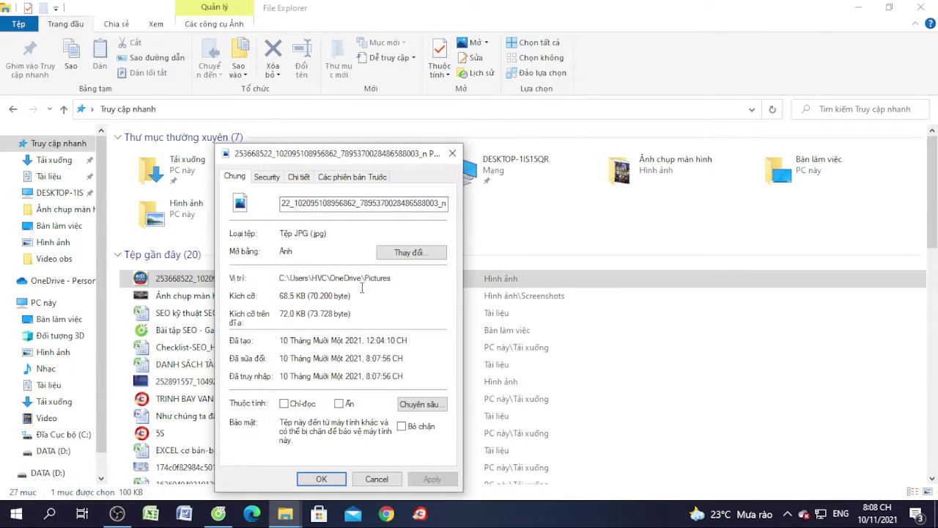
pyautogui.click(298, 177)
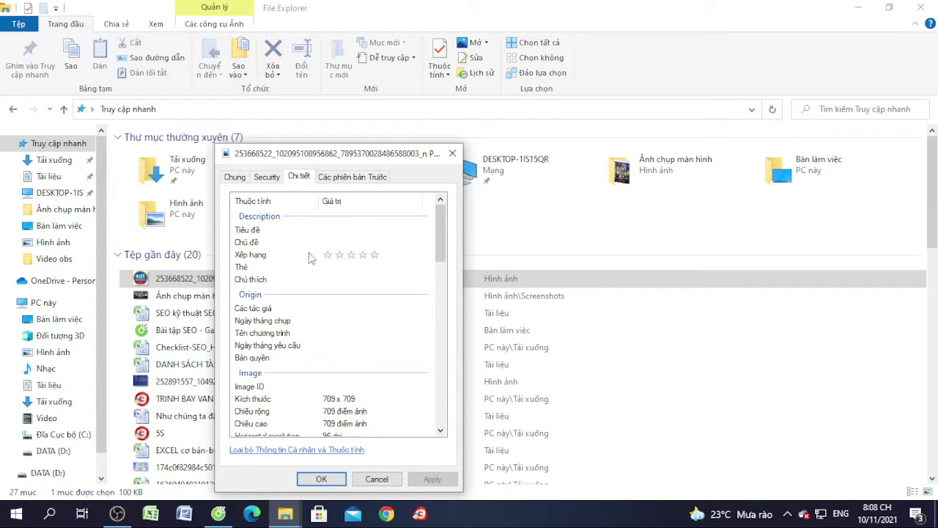
pyautogui.click(240, 179)
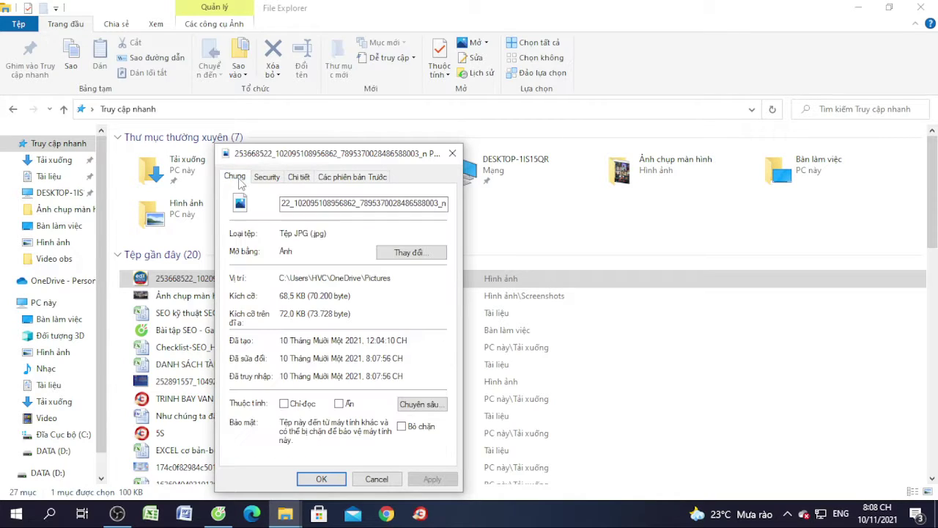
pyautogui.click(302, 177)
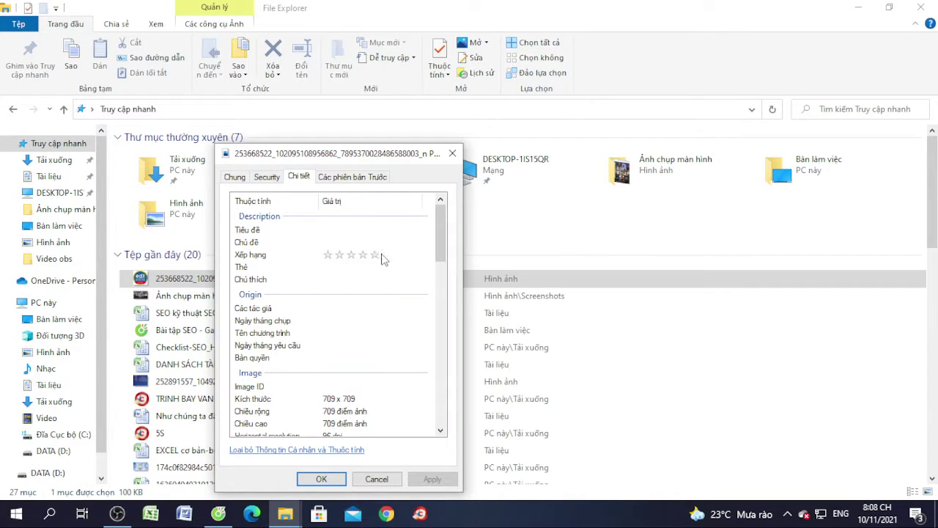
# Step: Set the edX logo image's title (Tiêu đề) to "logodaihocedx-" in its detailed properties
pyautogui.click(307, 230)
pyautogui.click(332, 229)
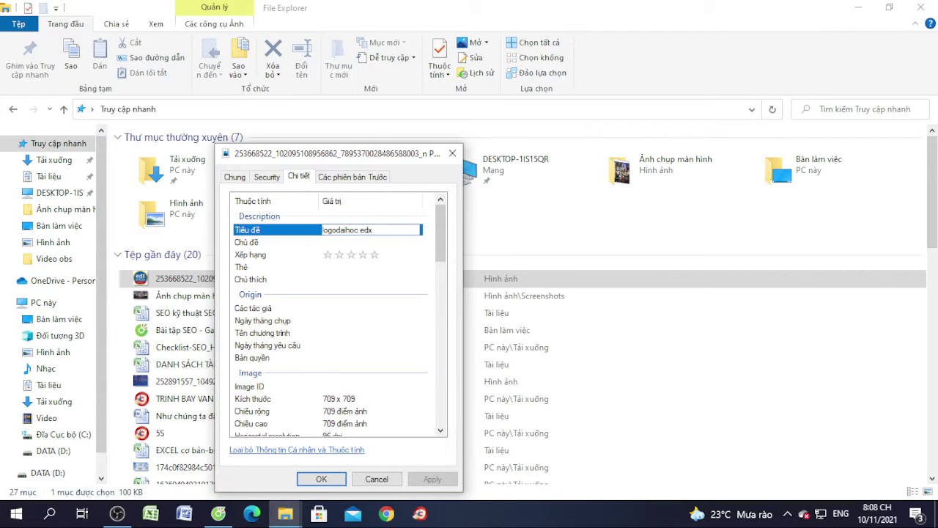
pyautogui.press('BackSpace')
pyautogui.press('BackSpace')
pyautogui.press('BackSpace')
# Step: Review the logo image's general information and security permissions, and return to its detailed properties
pyautogui.click(239, 180)
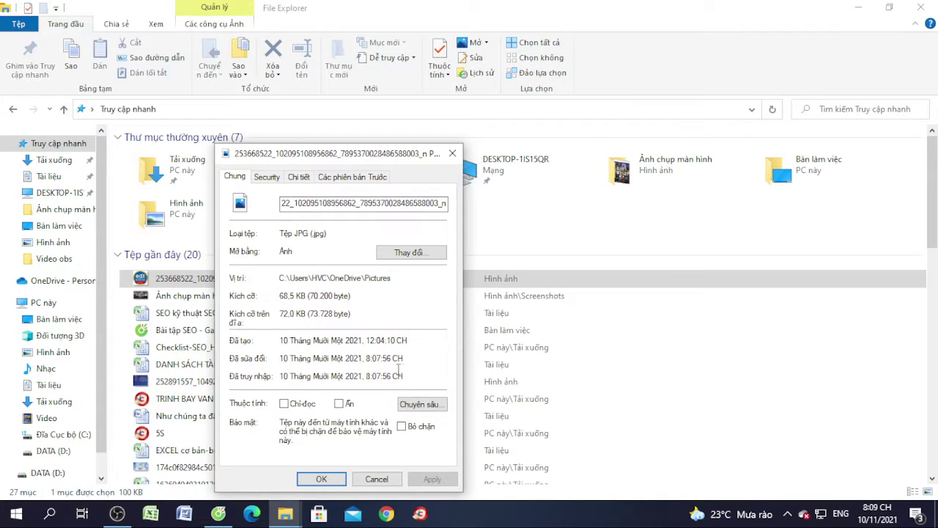
pyautogui.click(268, 179)
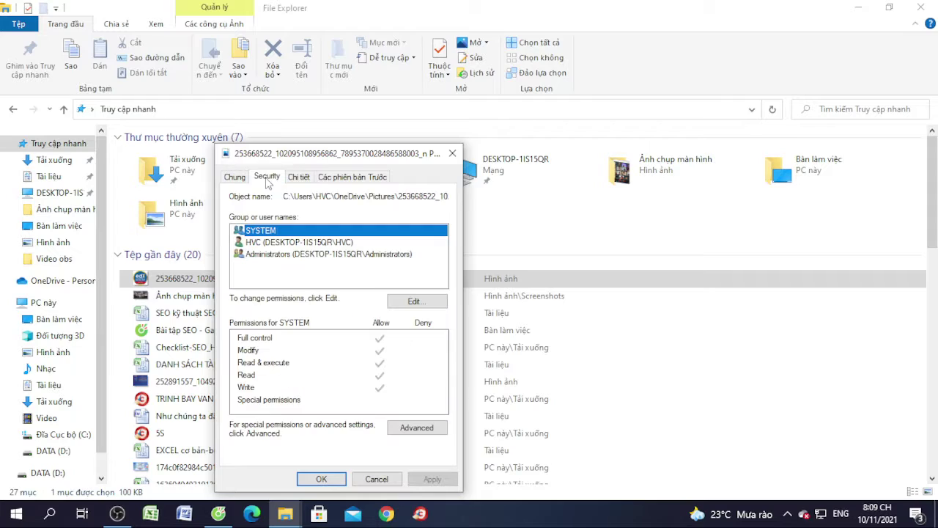
pyautogui.click(233, 179)
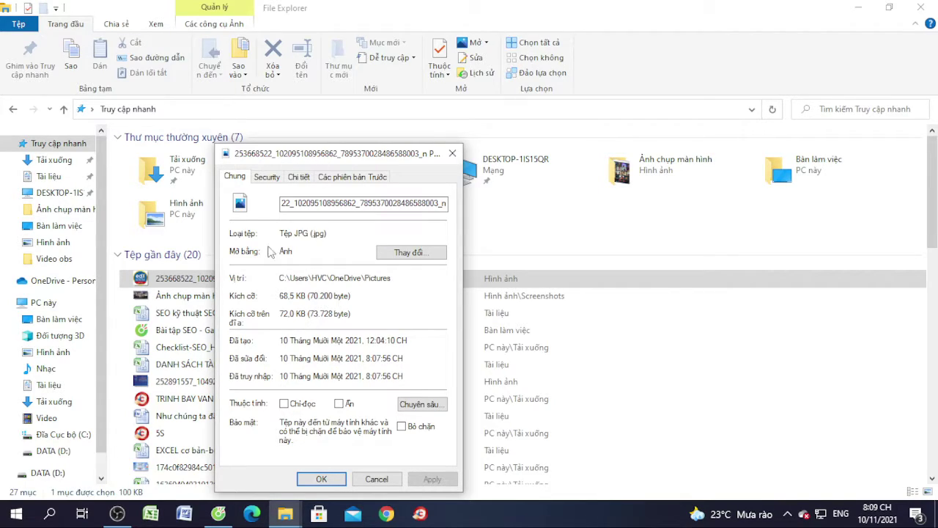
pyautogui.click(267, 177)
pyautogui.click(298, 176)
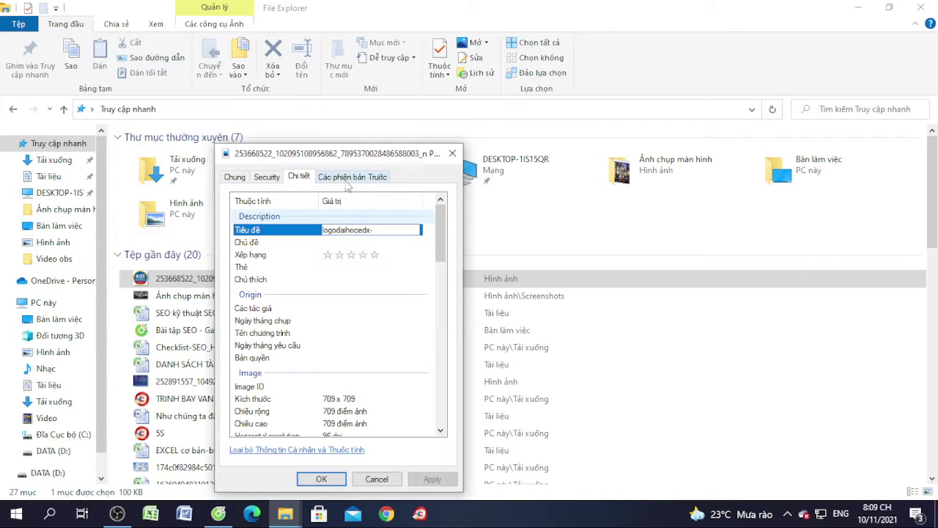
# Step: Copy the logo image's title "logodaihocedx-" into its subject (Chủ đề) in the detailed properties
pyautogui.click(339, 243)
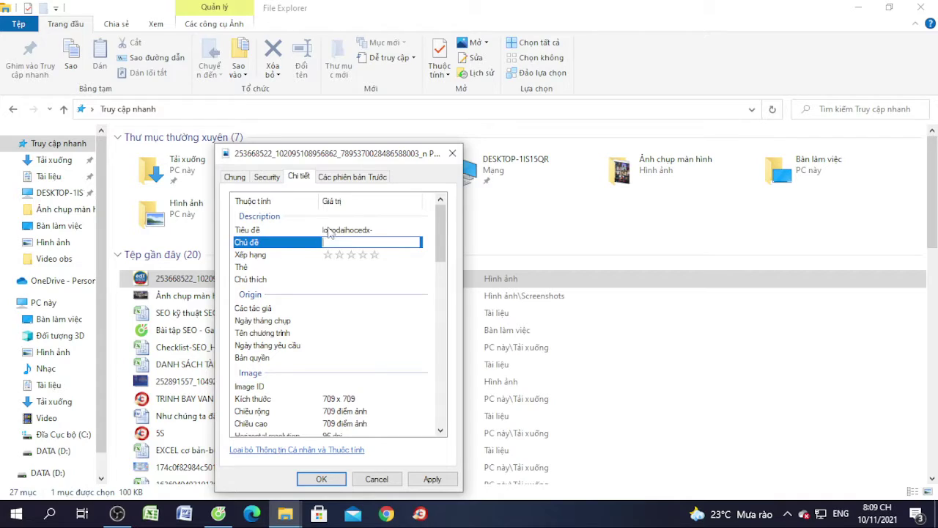
pyautogui.click(333, 232)
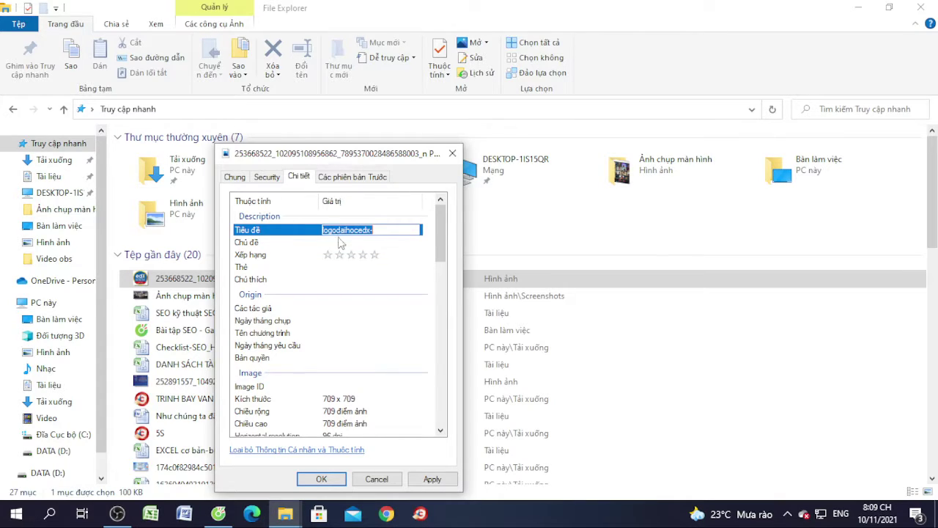
pyautogui.click(343, 243)
pyautogui.click(379, 259)
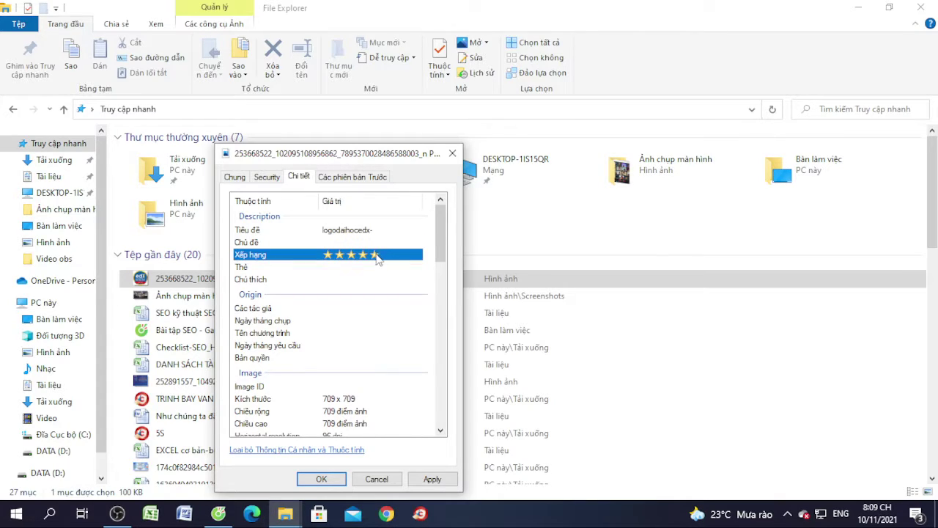
pyautogui.click(327, 229)
pyautogui.hotkey('ctrl', 'c')
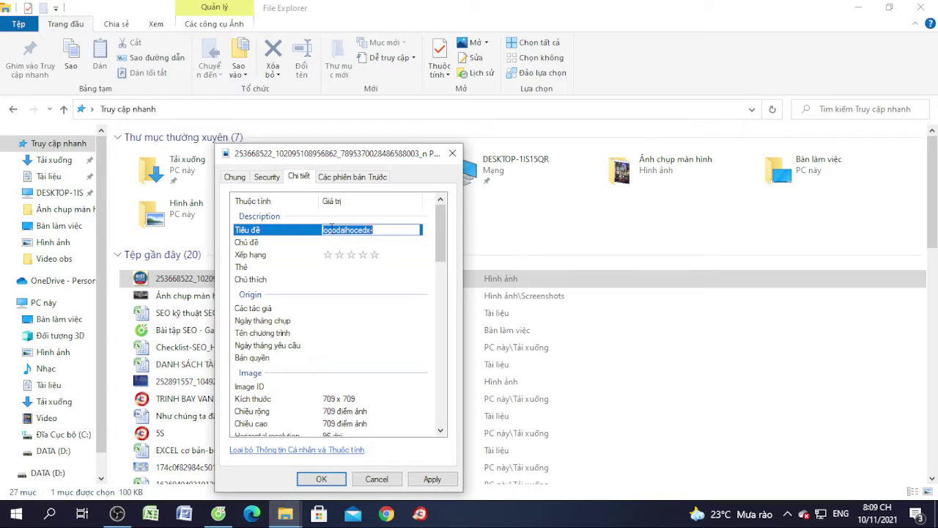
pyautogui.click(361, 241)
pyautogui.hotkey('ctrl', 'v')
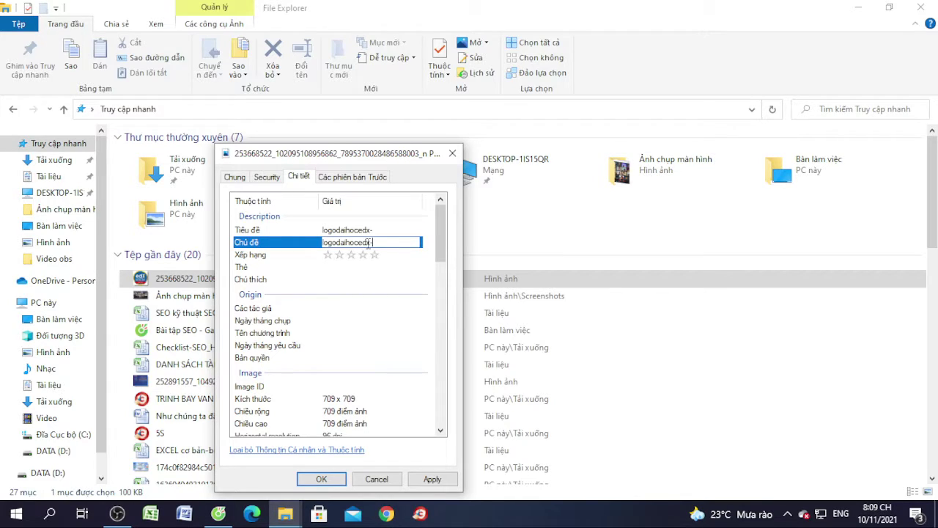
# Step: Look over the image's comment, copyright and camera attributes, and close the properties dialog without applying the changes
pyautogui.click(332, 279)
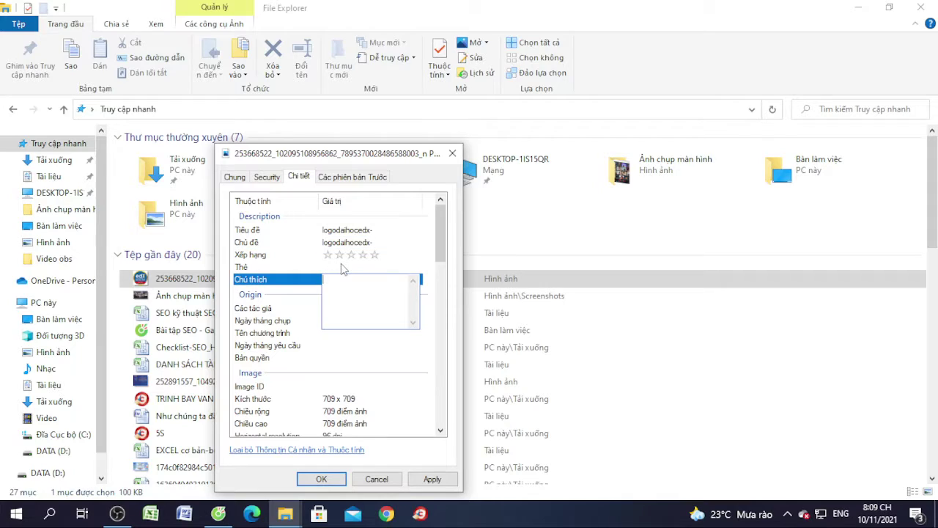
pyautogui.click(412, 356)
pyautogui.scroll(-7, 406, 340)
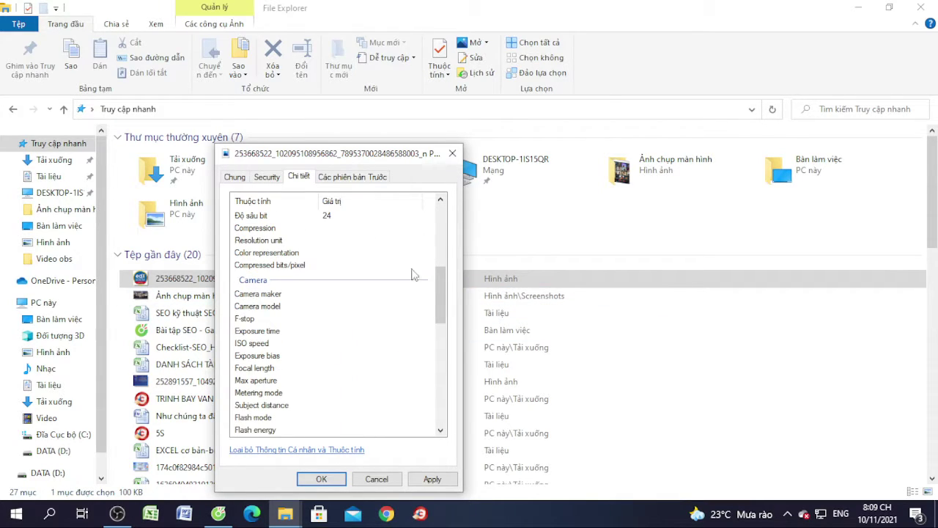
pyautogui.scroll(7, 411, 279)
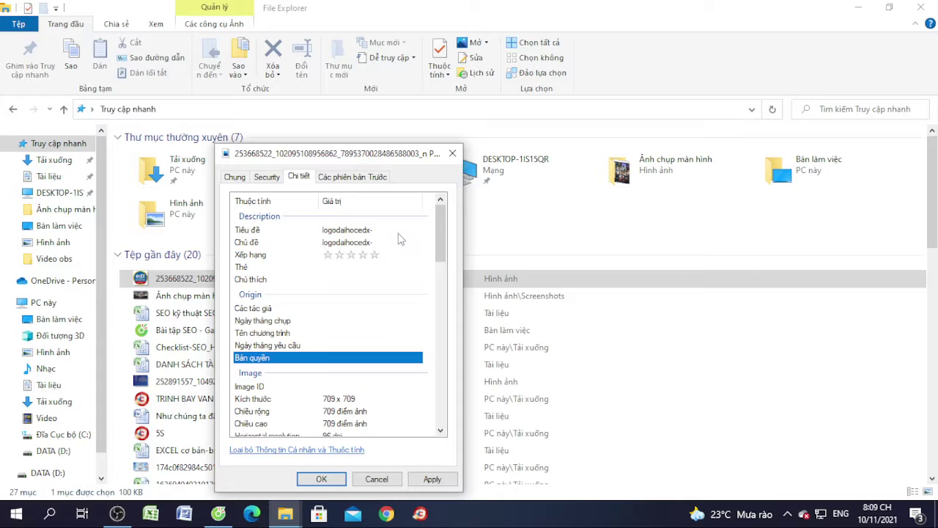
pyautogui.click(453, 153)
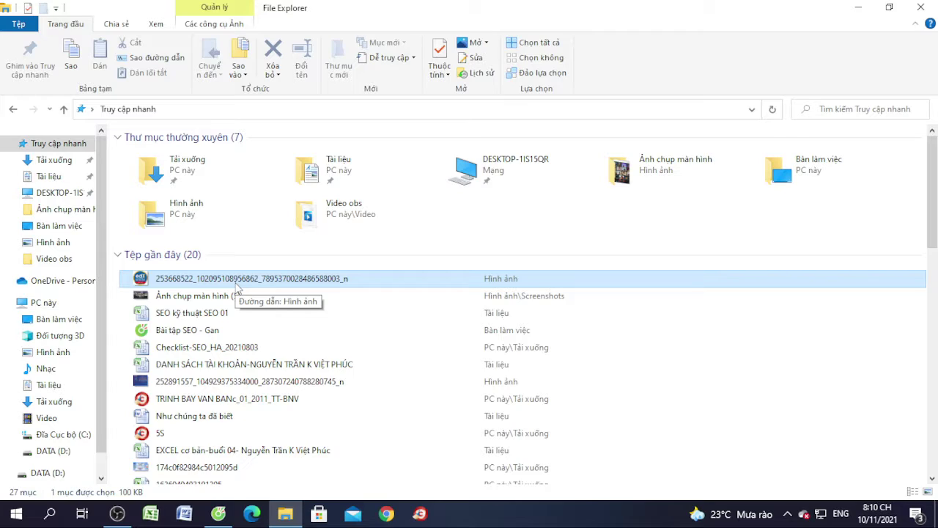
# Step: Switch back to the edX article in Cốc Cốc and examine the training-programme tower and business administration job images
pyautogui.click(562, 239)
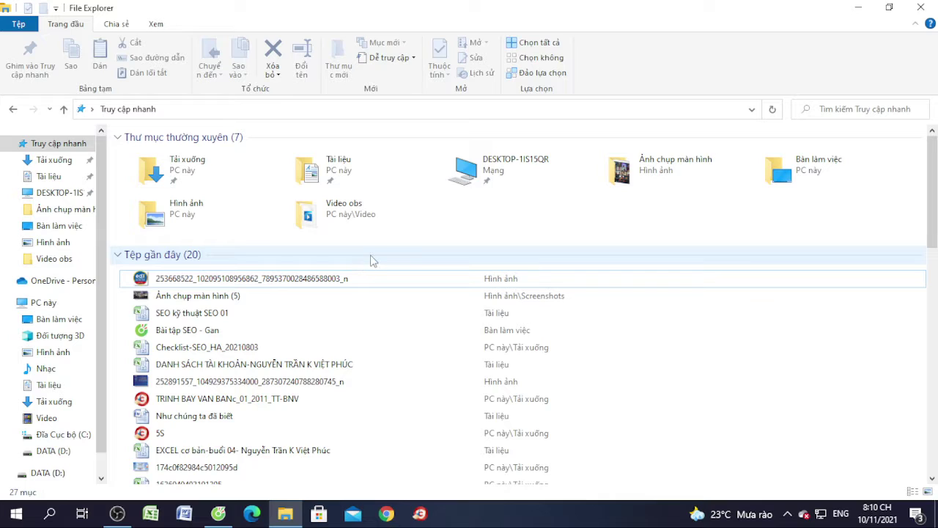
pyautogui.click(858, 7)
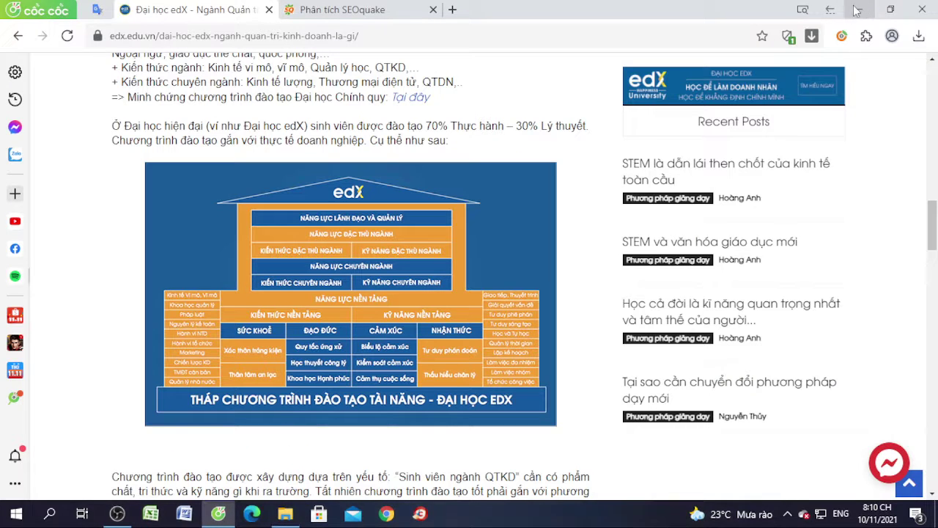
pyautogui.scroll(-5, 442, 199)
pyautogui.scroll(4, 295, 205)
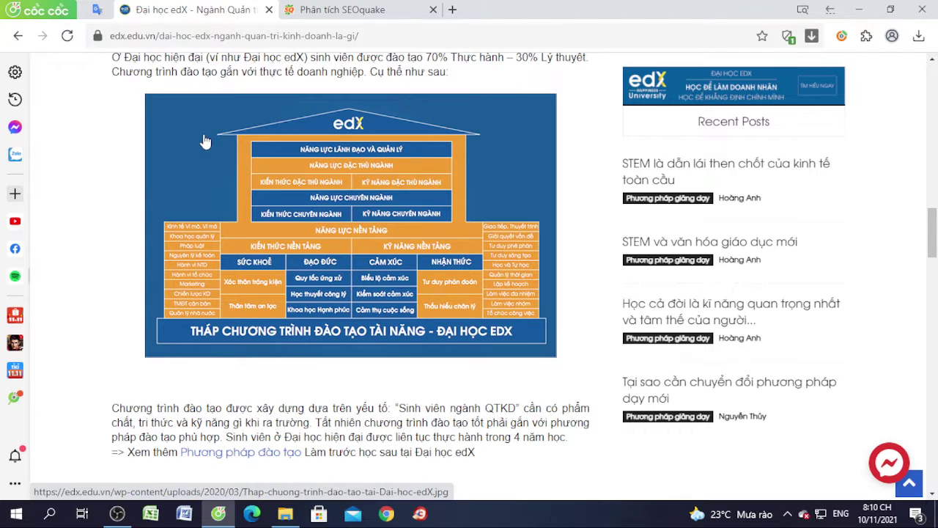
pyautogui.scroll(-1, 267, 184)
pyautogui.scroll(-5, 267, 183)
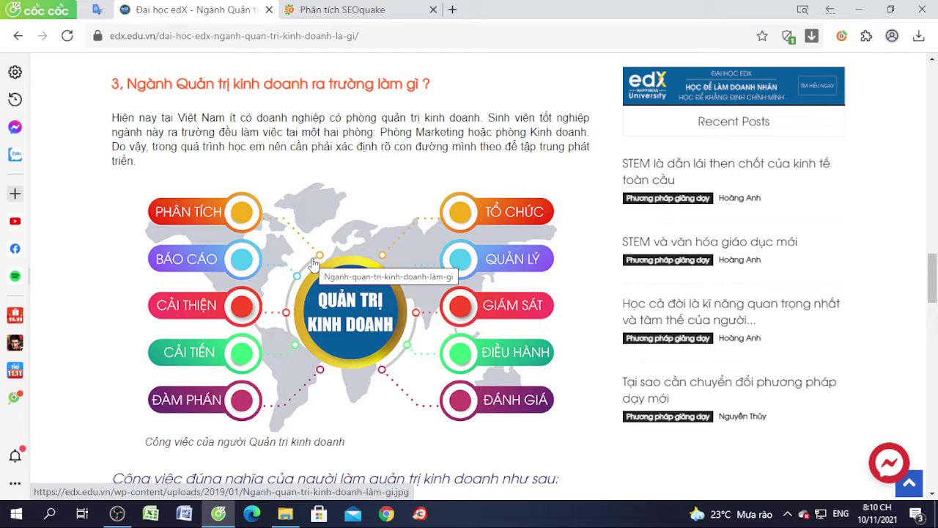
pyautogui.scroll(-10, 314, 264)
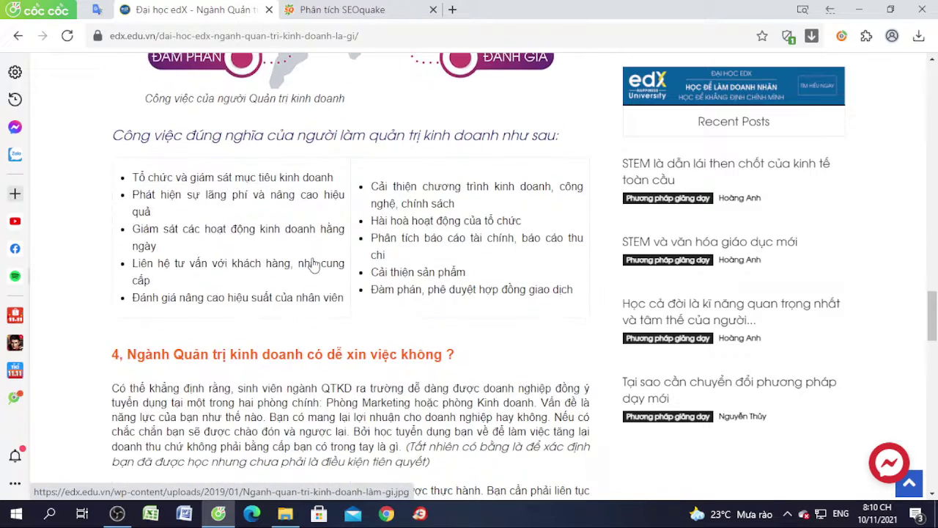
# Step: Review how images and text alternate across sections 2 to 4 of the article, down to the edX banner
pyautogui.scroll(12, 387, 274)
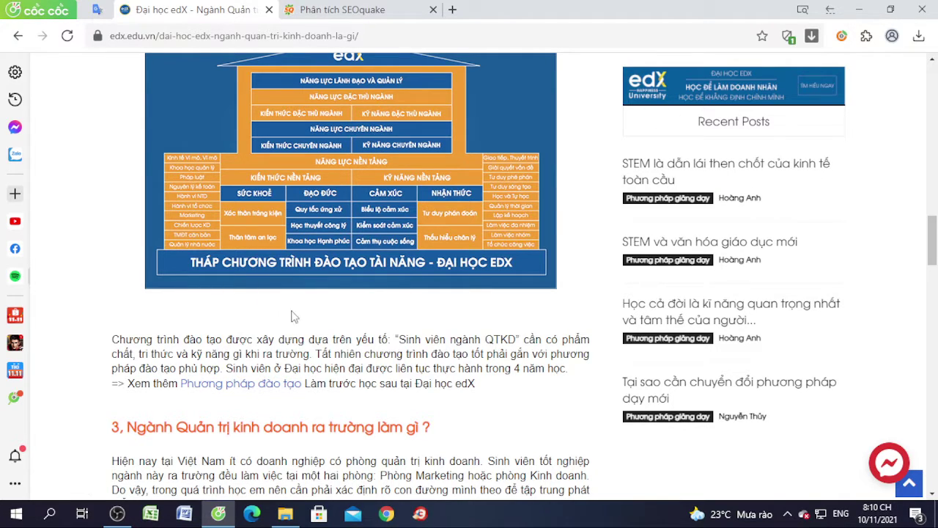
pyautogui.scroll(2, 308, 315)
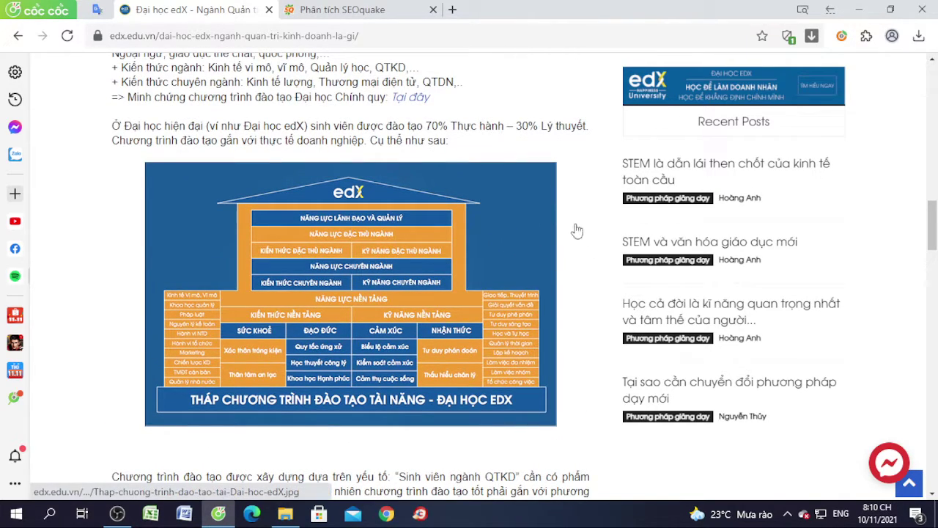
pyautogui.scroll(2, 81, 302)
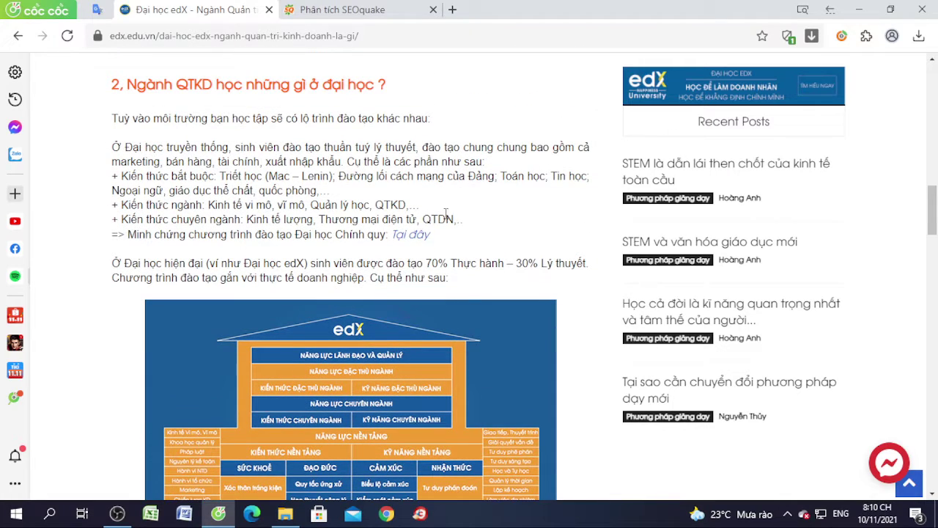
pyautogui.scroll(-4, 530, 224)
pyautogui.scroll(-1, 530, 234)
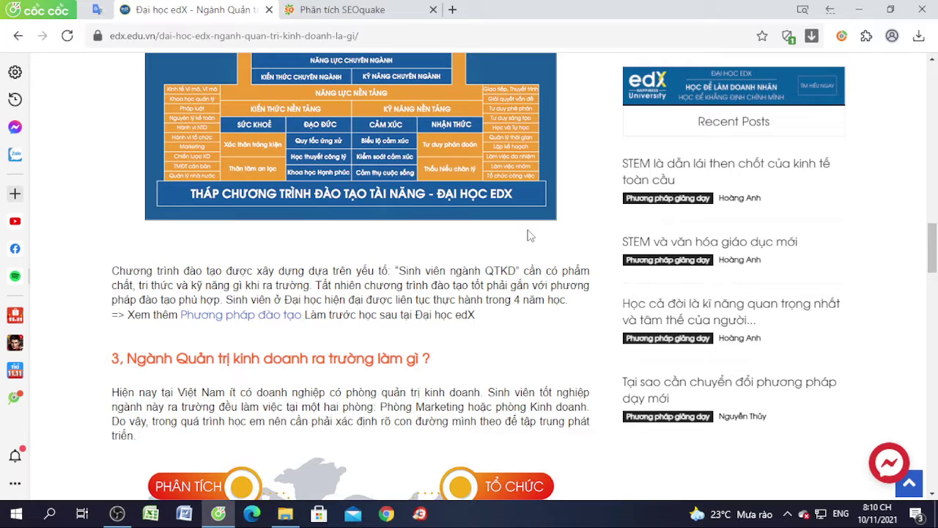
pyautogui.scroll(-18, 530, 234)
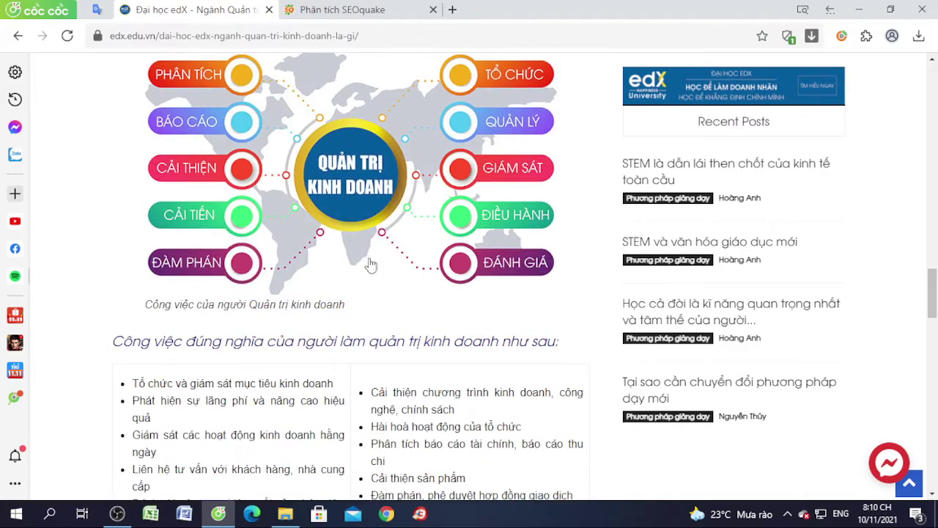
pyautogui.scroll(5, 360, 257)
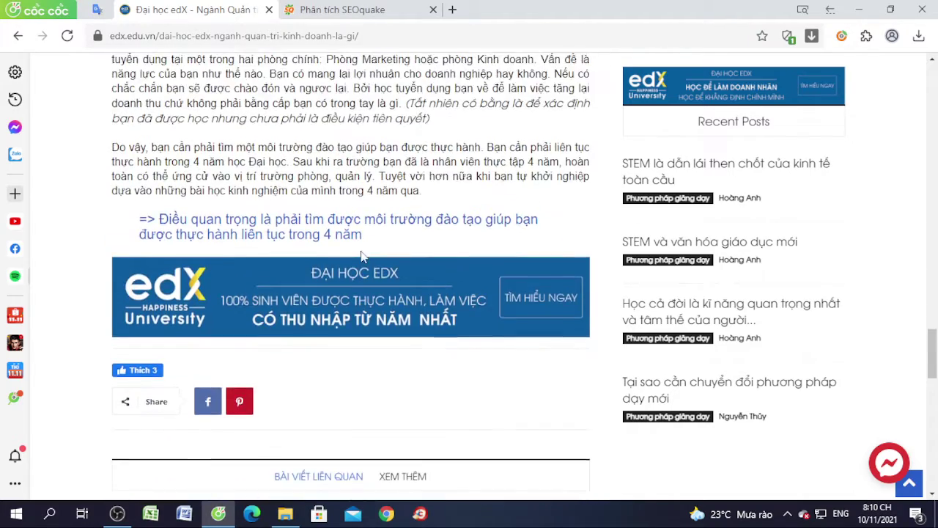
pyautogui.scroll(10, 361, 252)
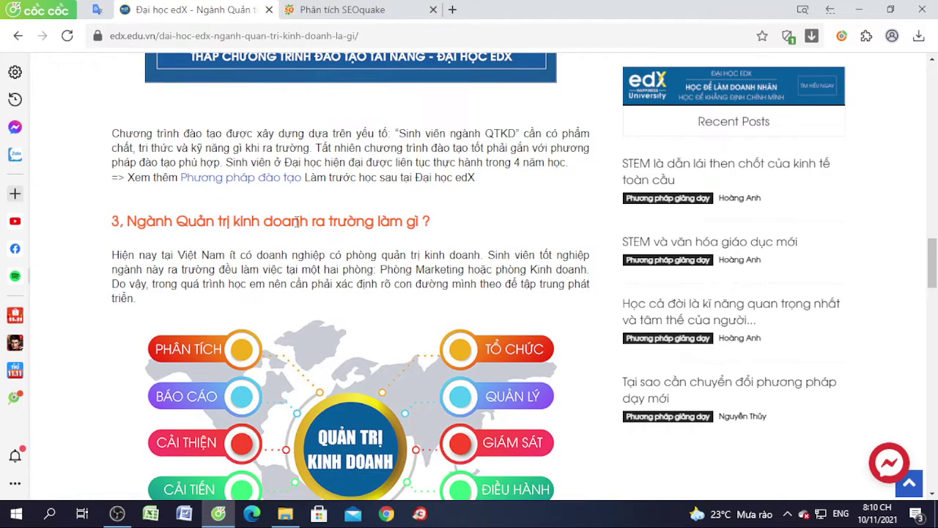
pyautogui.scroll(5, 267, 202)
pyautogui.scroll(3, 239, 183)
# Step: Highlight the second paragraph of section 4 on how easily business administration graduates find work, and clear the selection
pyautogui.scroll(-18, 245, 205)
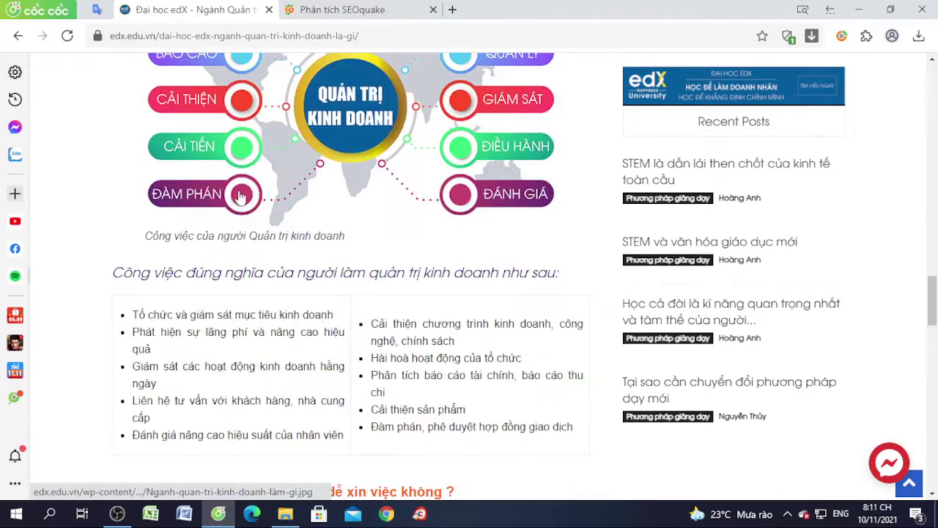
pyautogui.scroll(4, 249, 217)
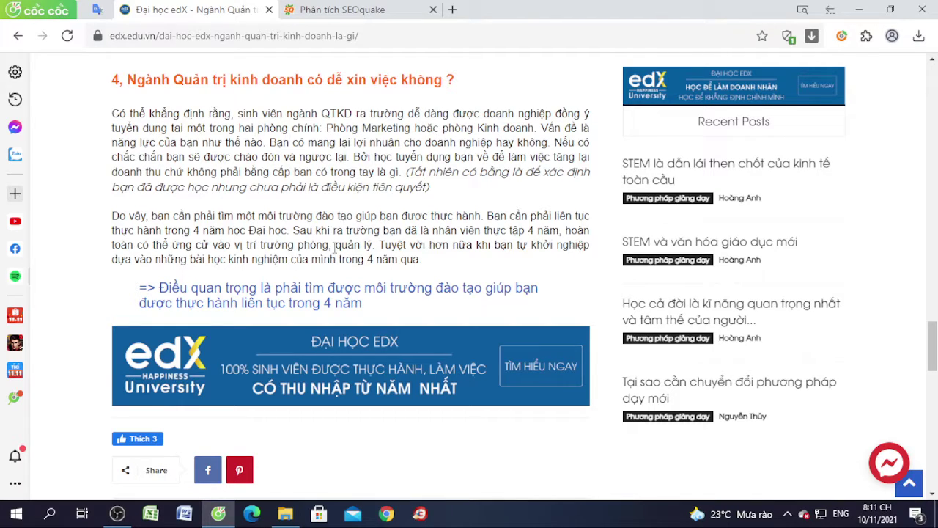
pyautogui.moveTo(113, 215); pyautogui.dragTo(432, 262)
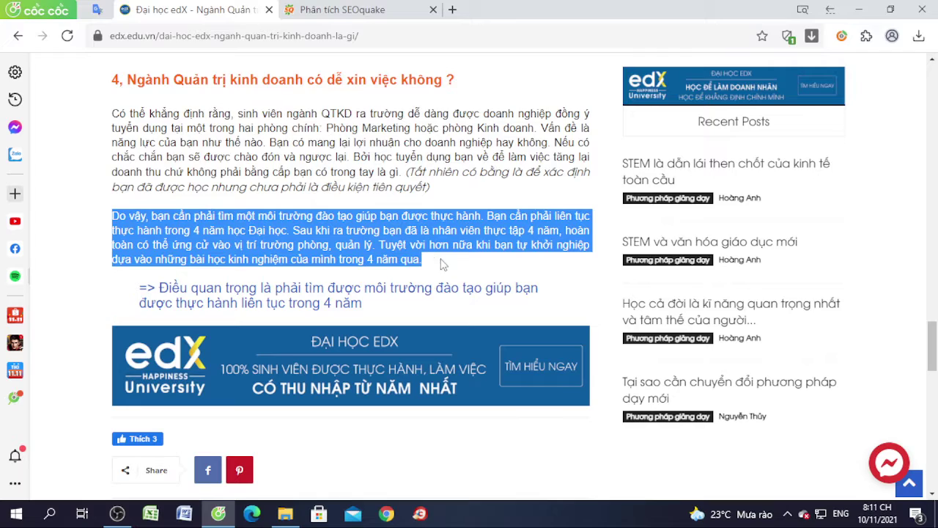
pyautogui.click(470, 271)
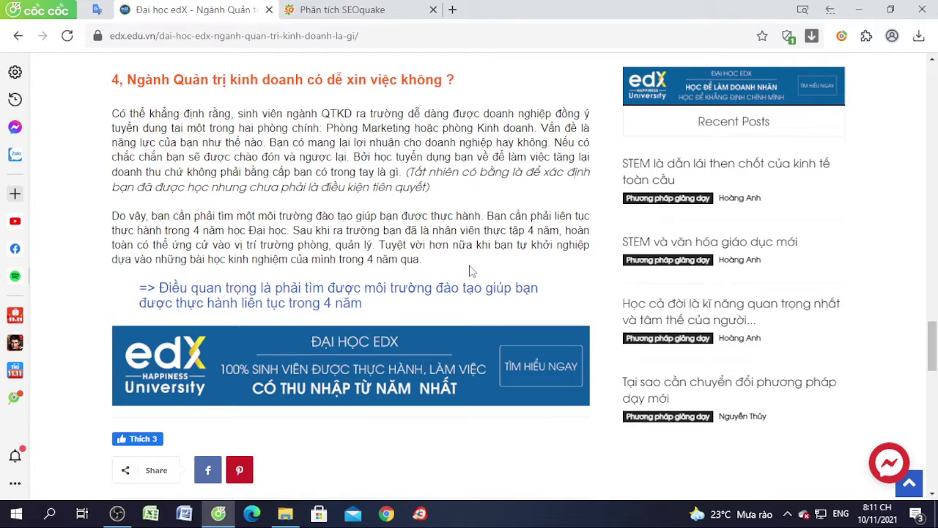